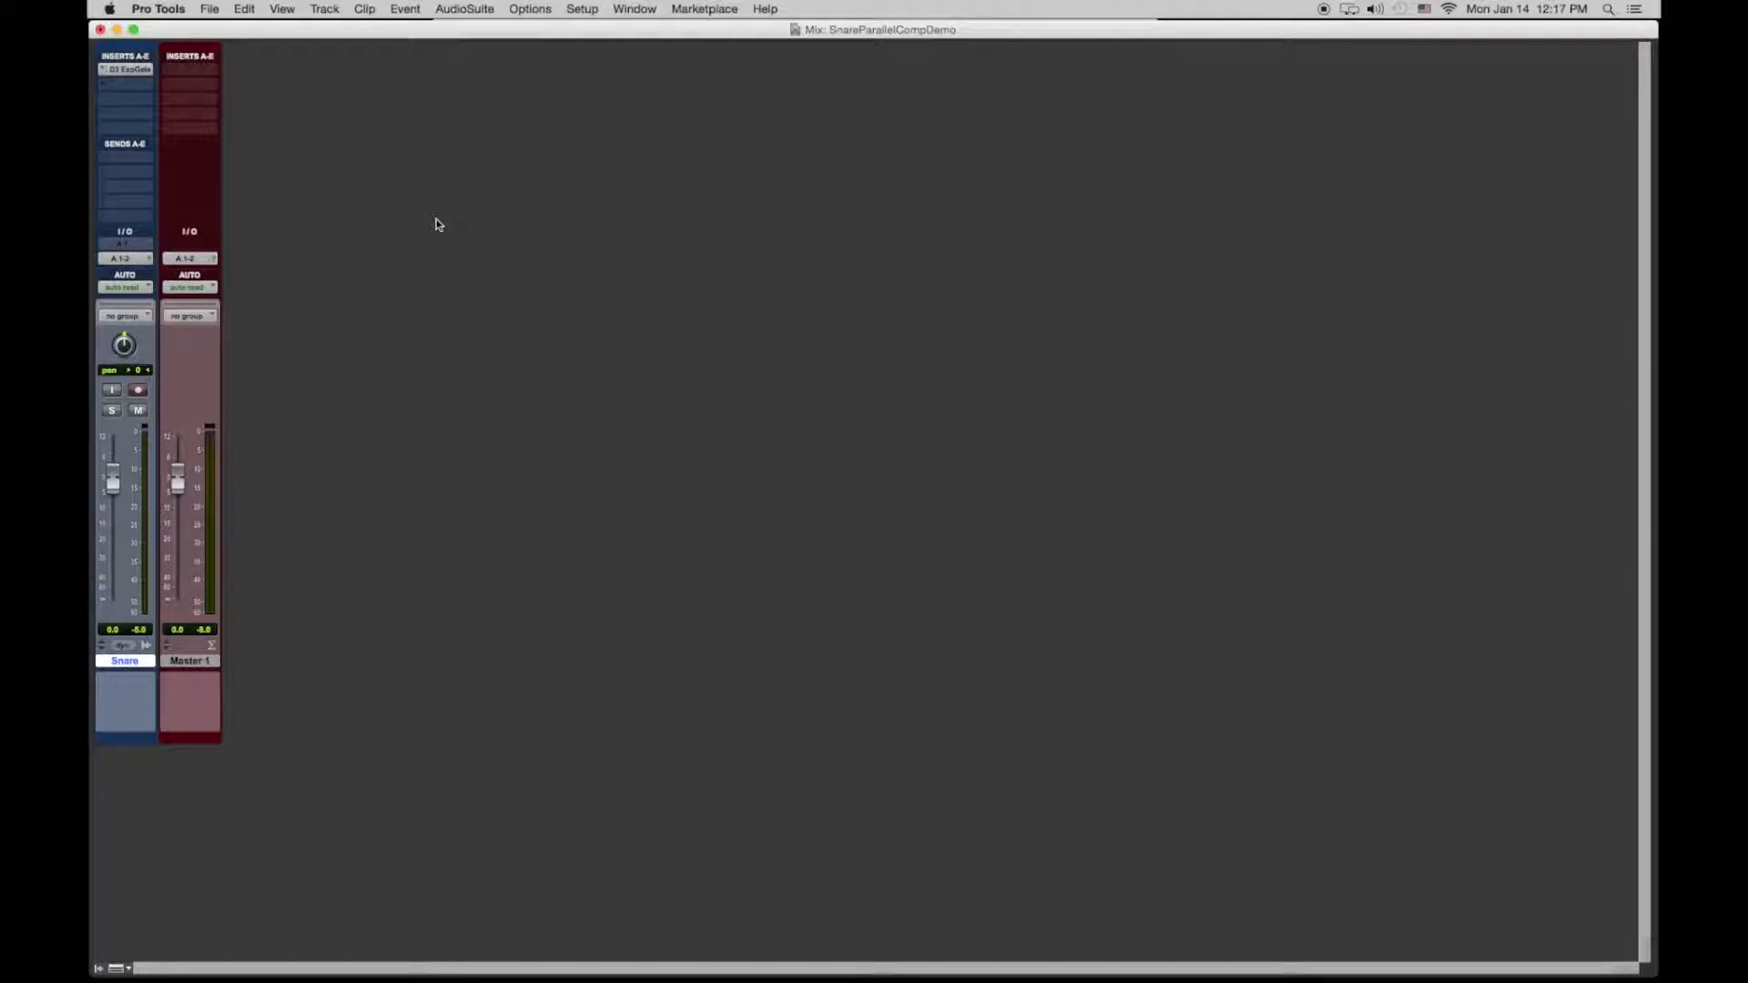
View the snare clips in the timeline and compare the Snare track's Expander/Gate bypassed and active.
key("super+equal")
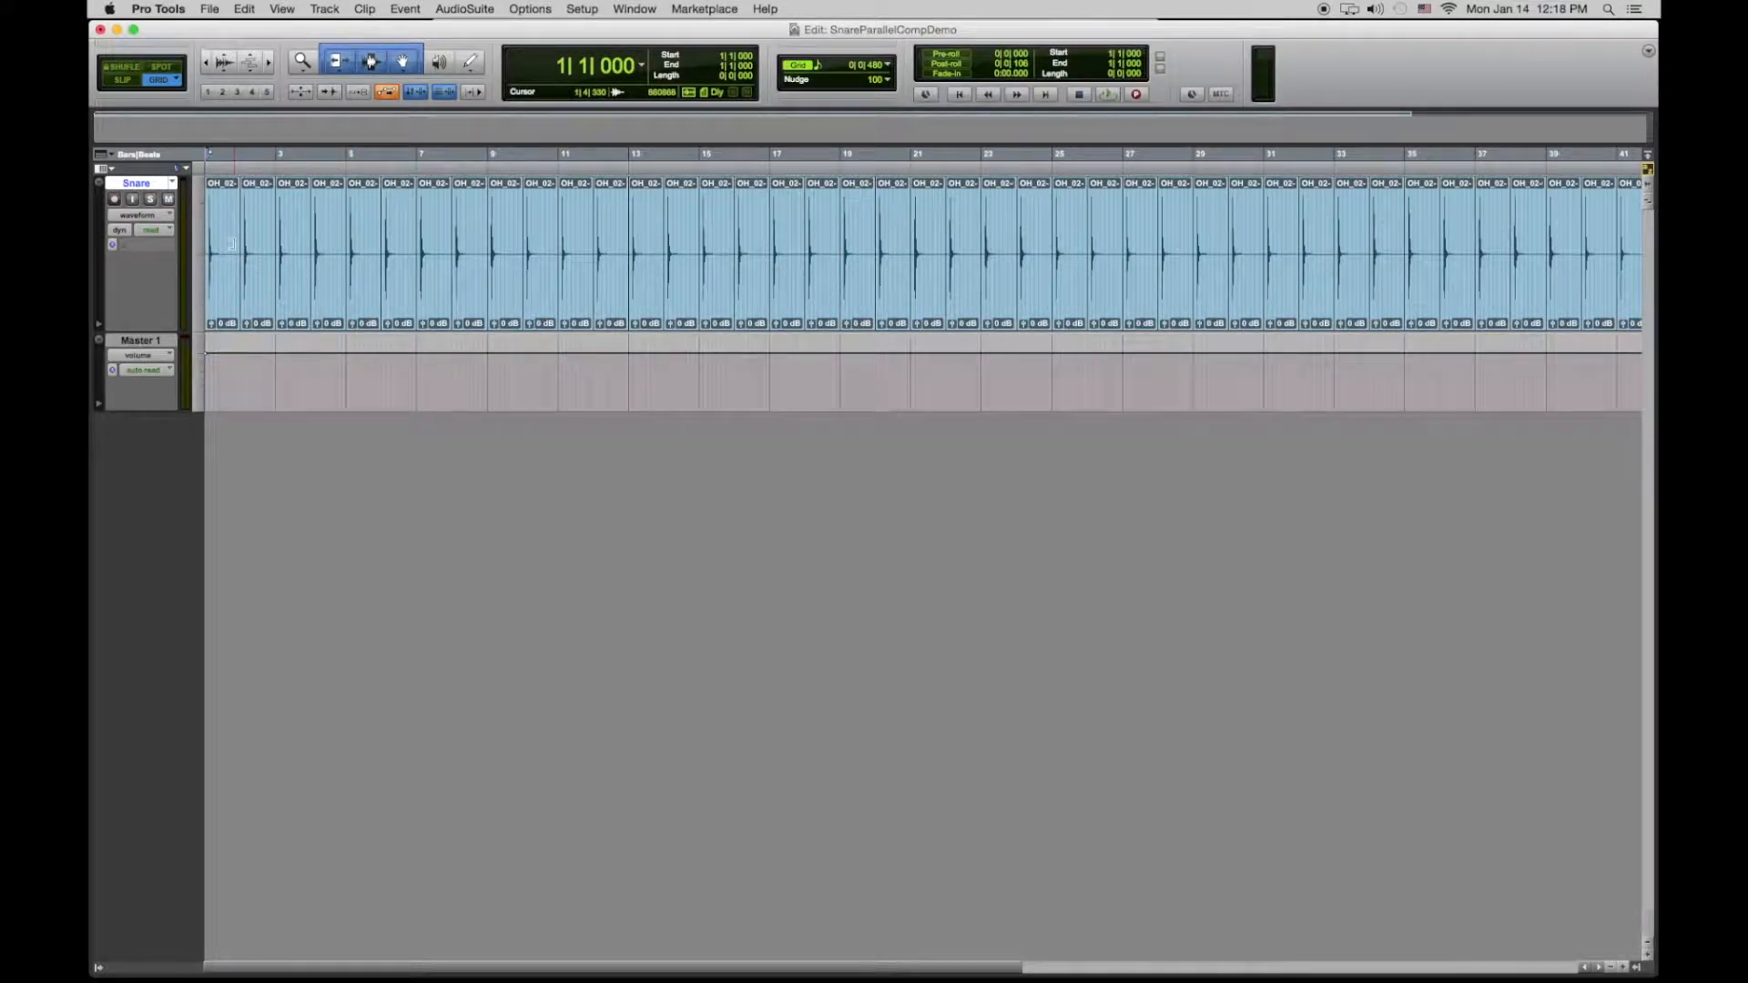
key("super+equal")
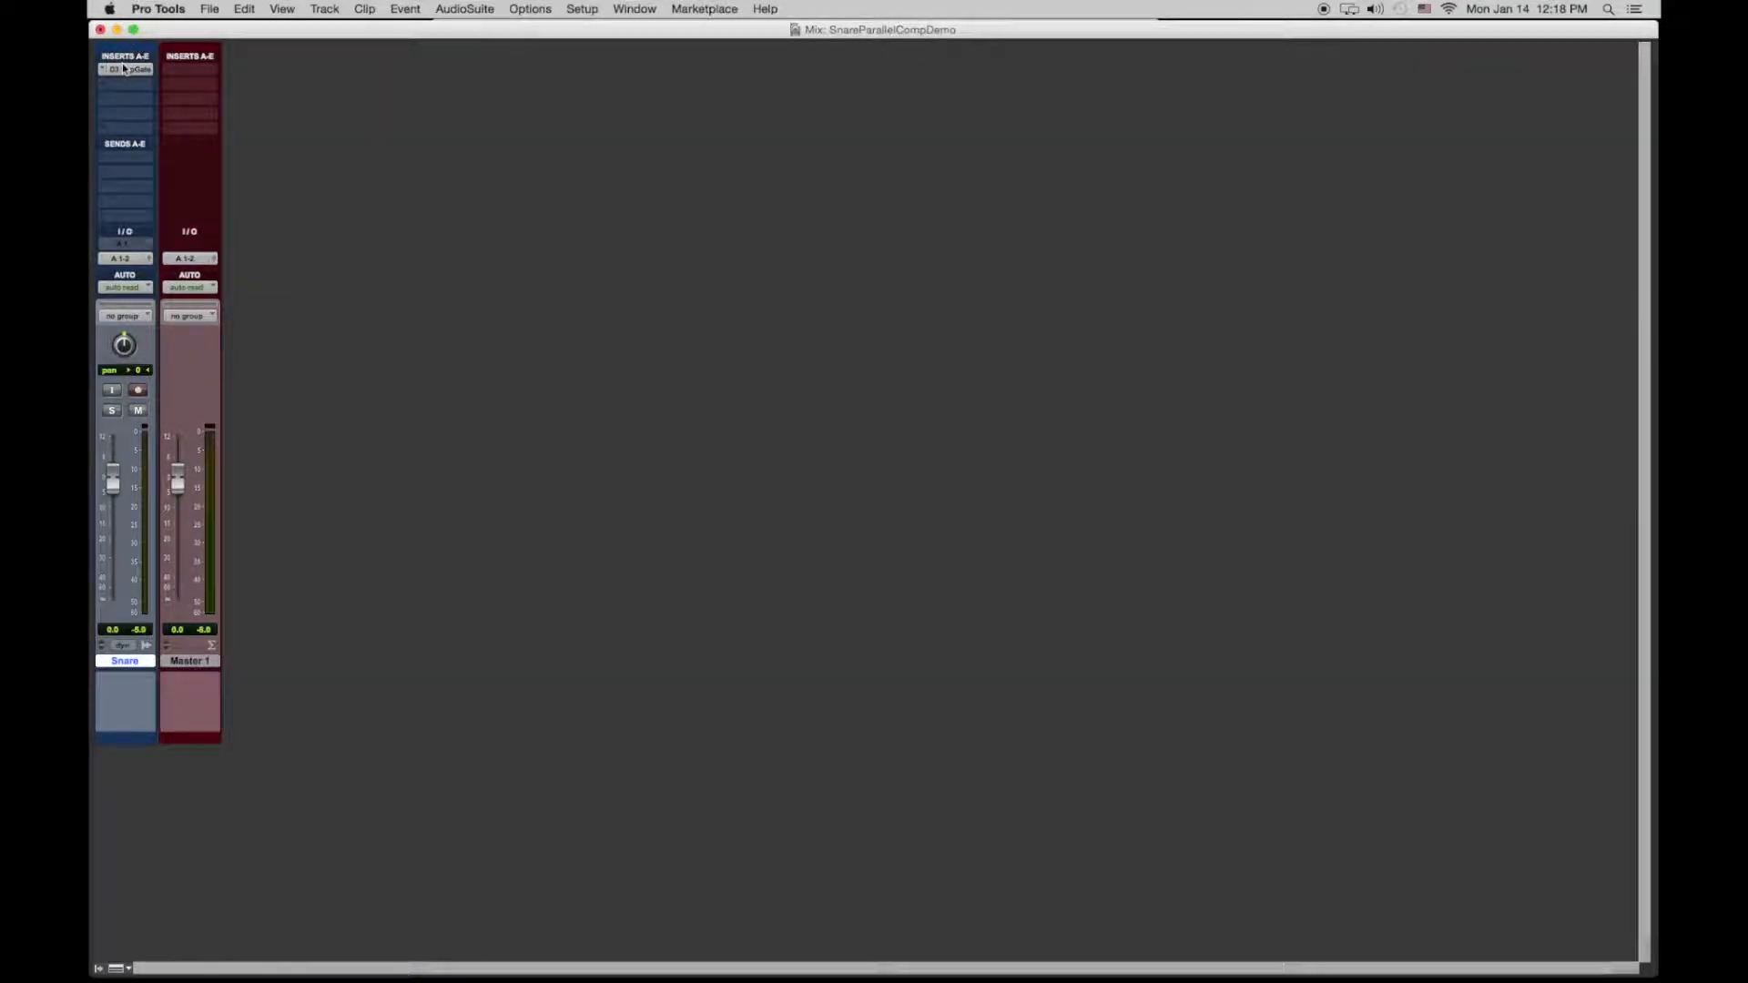
left_click(123, 70)
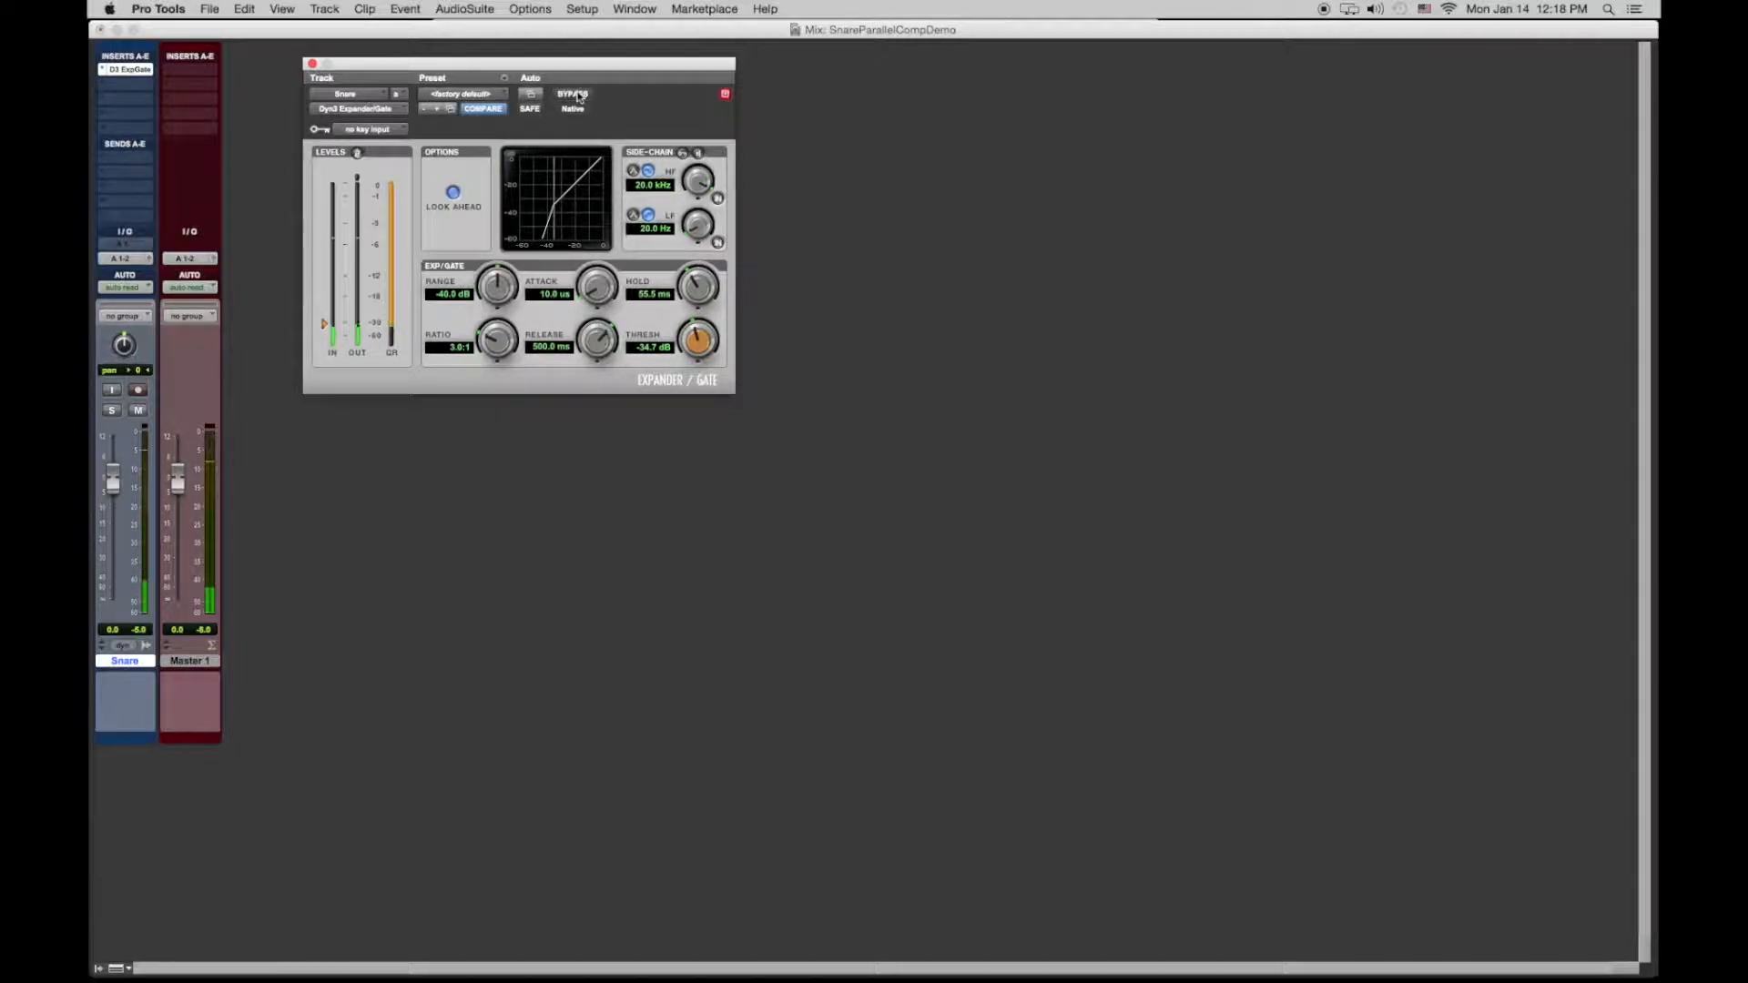
left_click(572, 94)
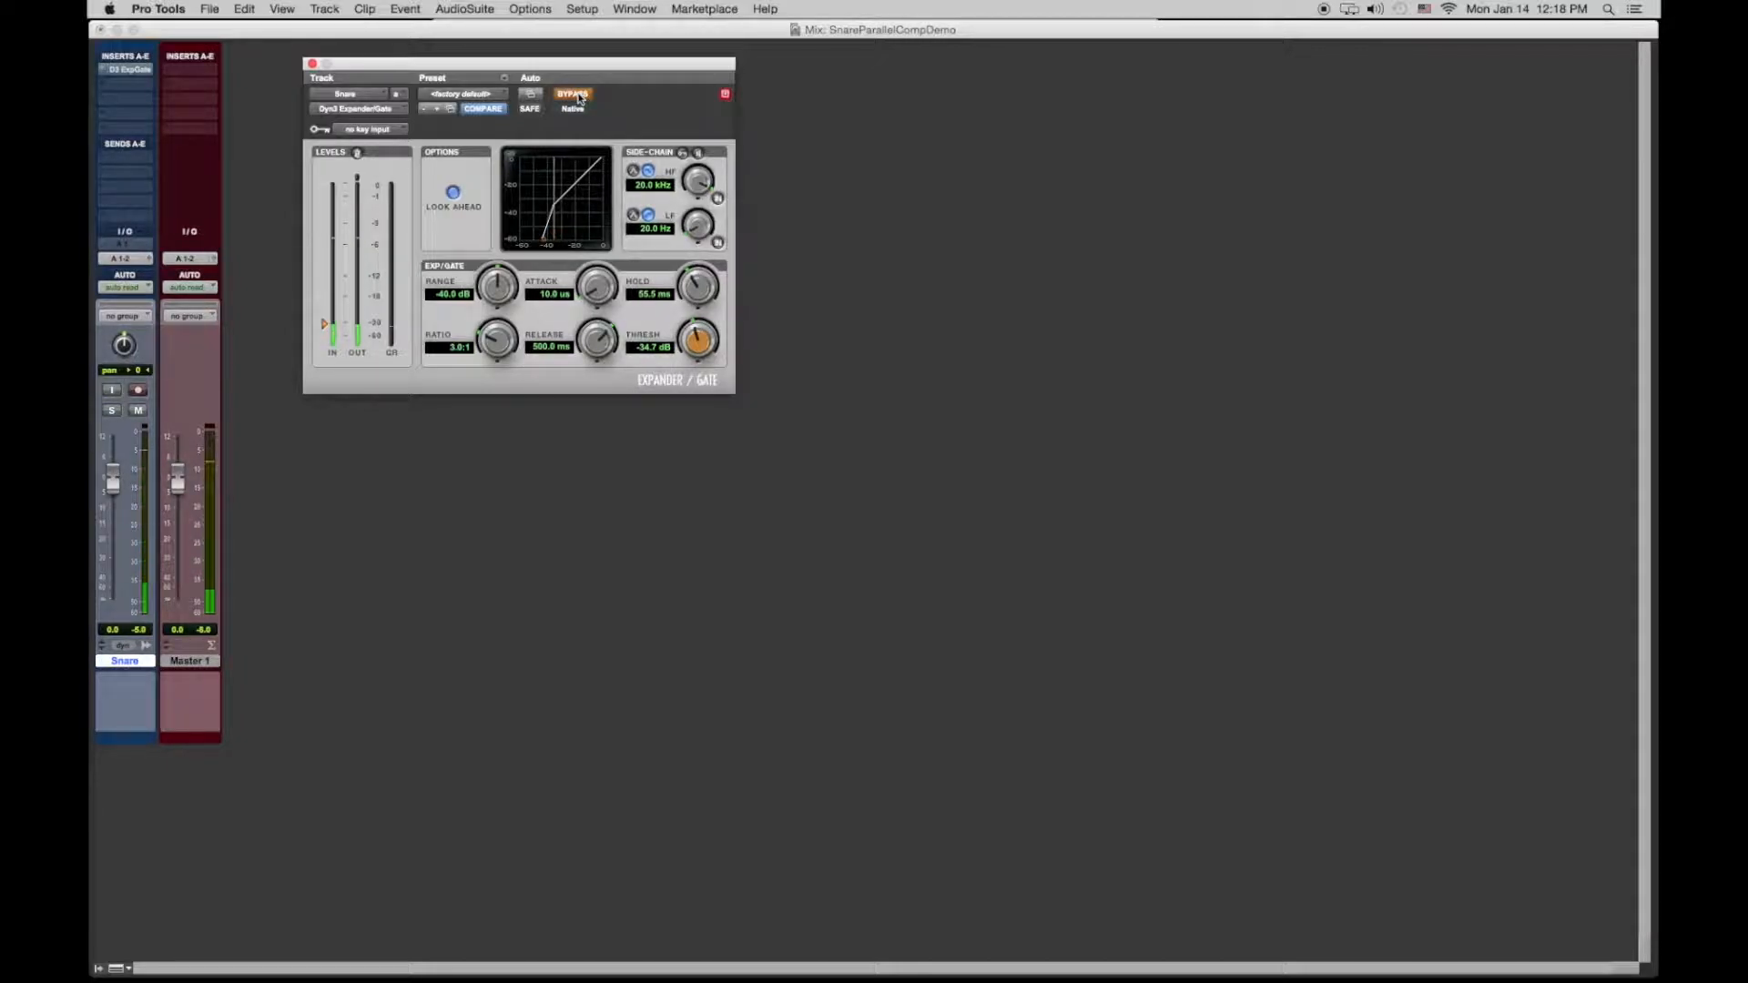
left_click(575, 95)
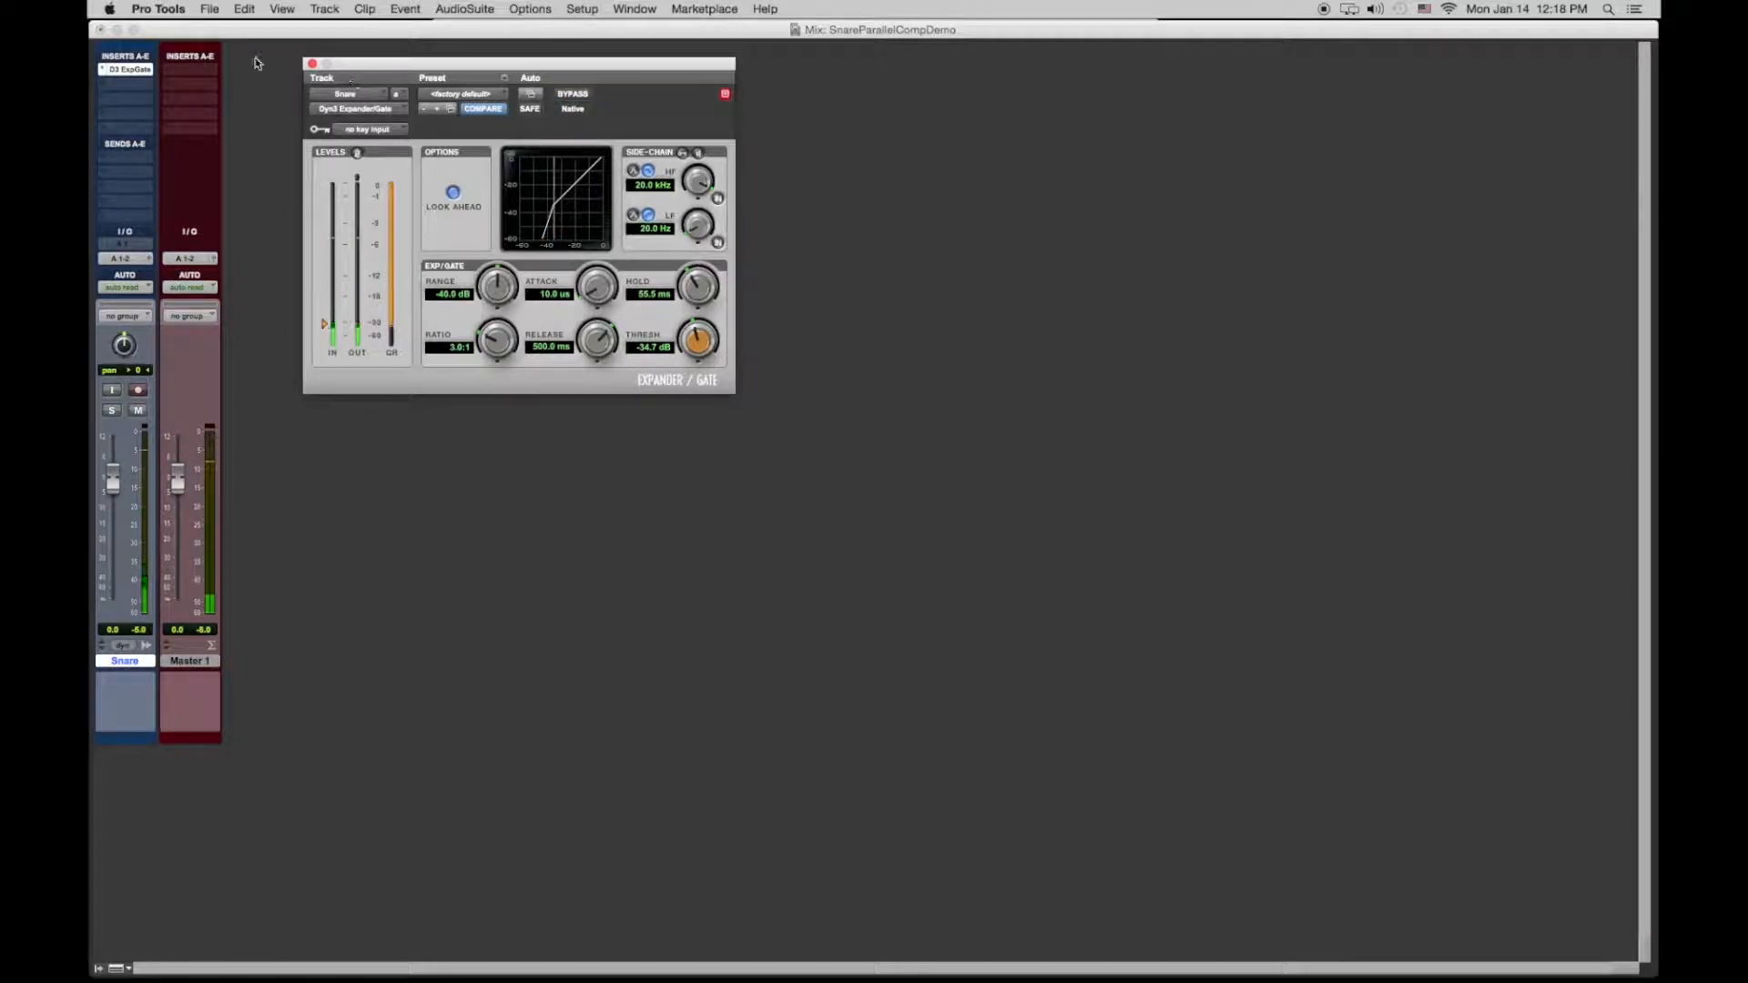
left_click(311, 63)
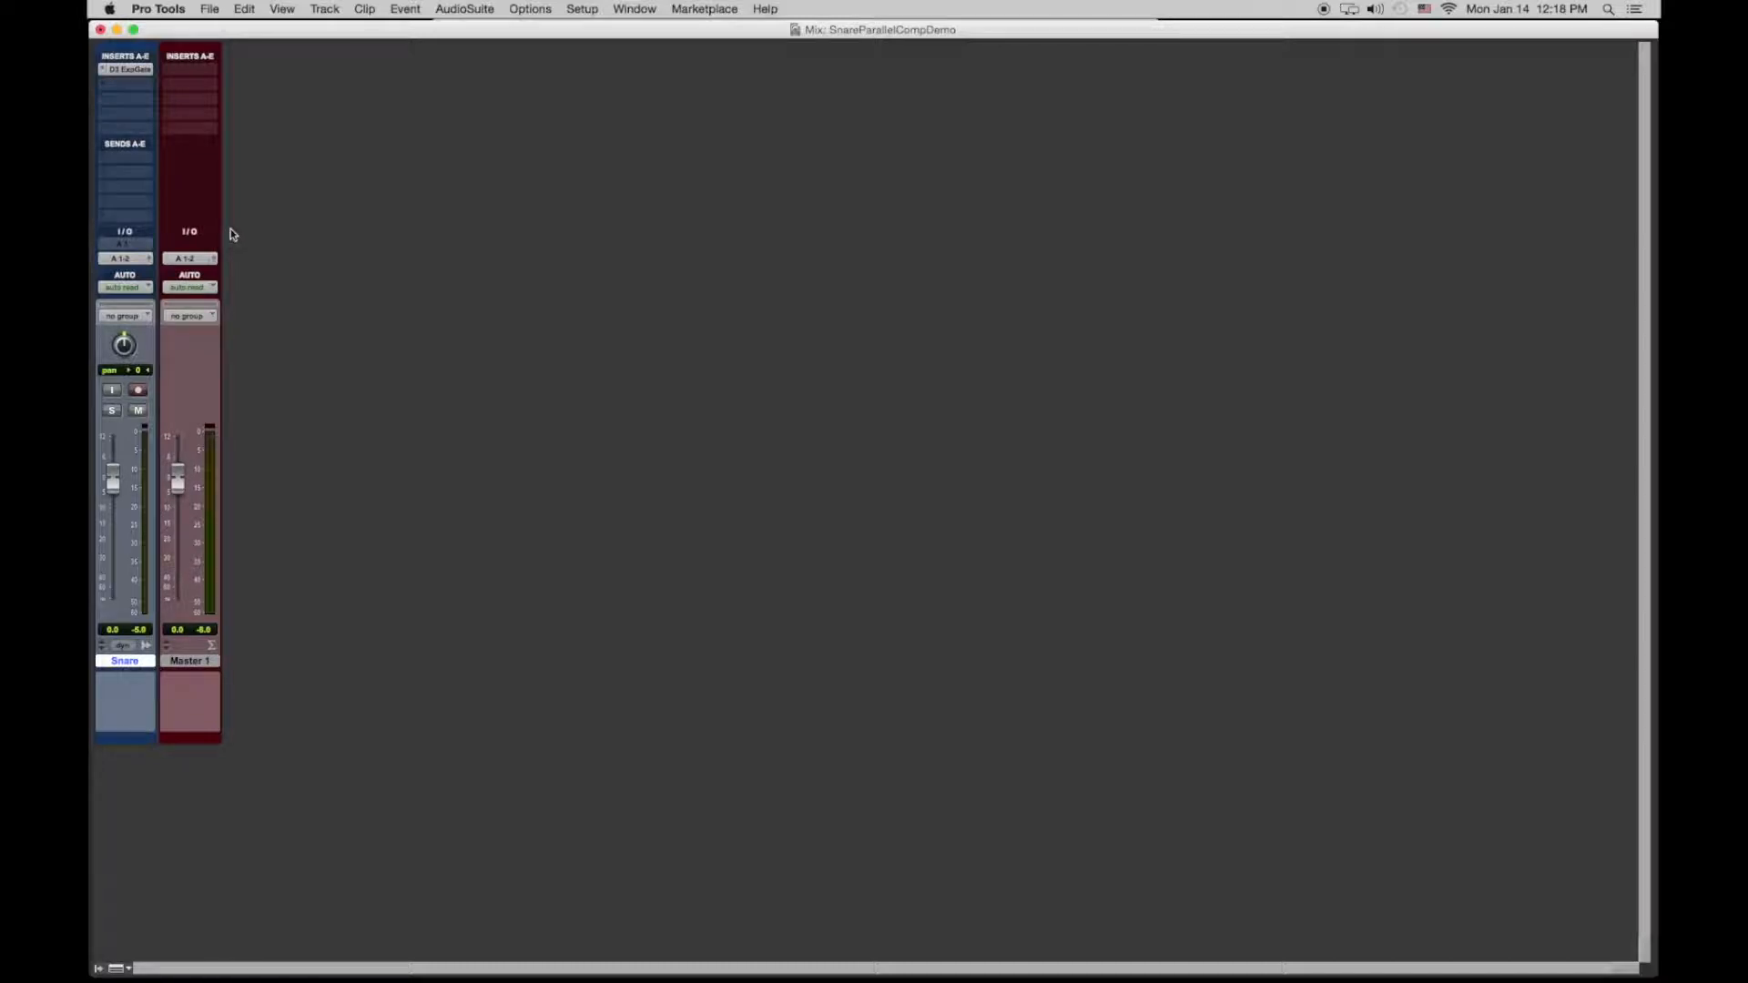
Create one mono Aux Input track and set its input to Bus 1 (Mono).
key("super+shift+n")
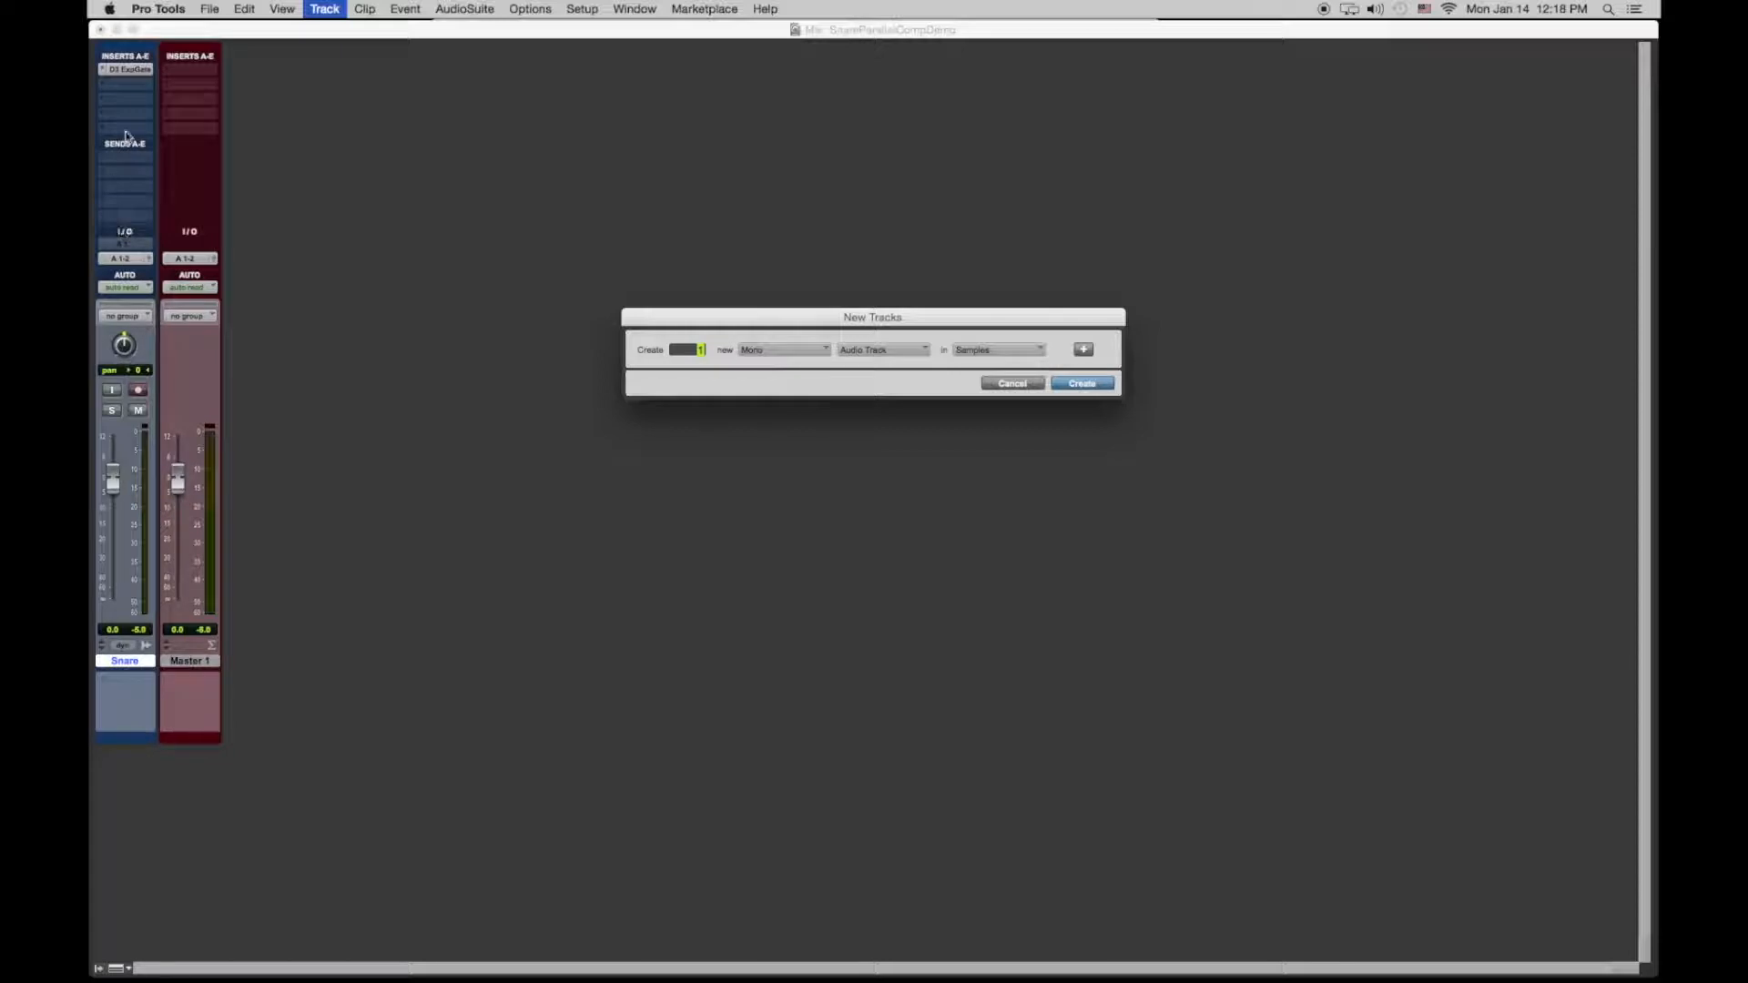
left_click(900, 351)
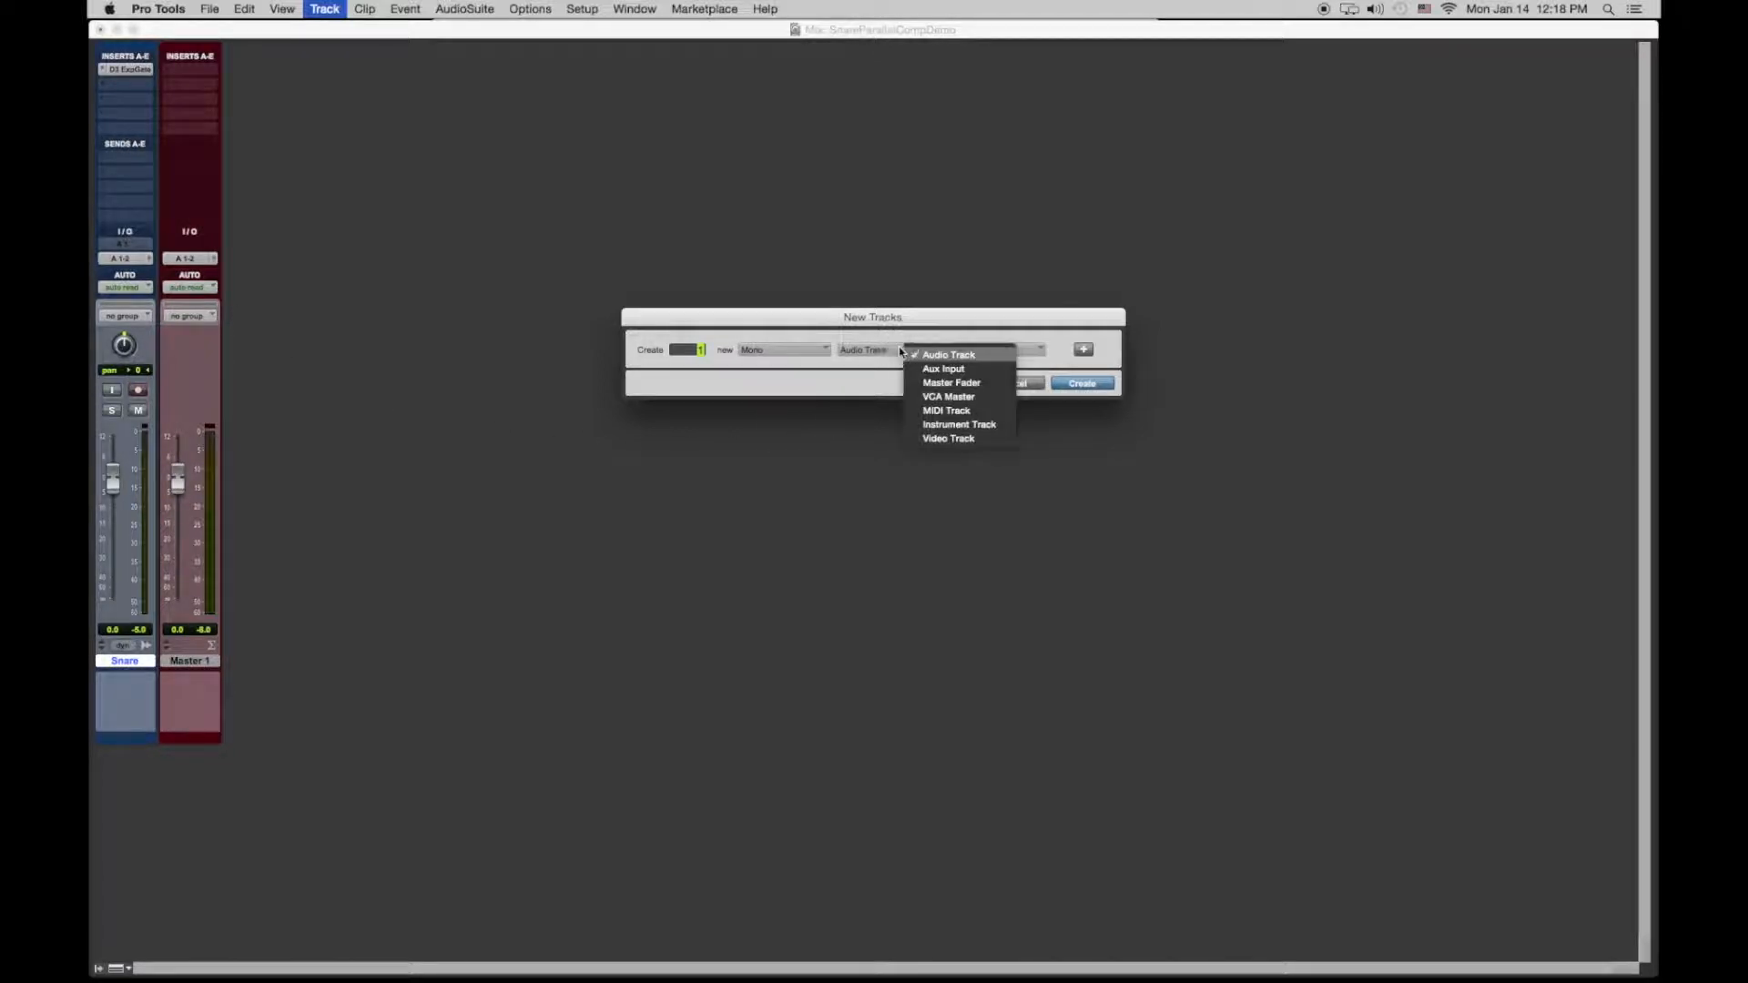
left_click(942, 369)
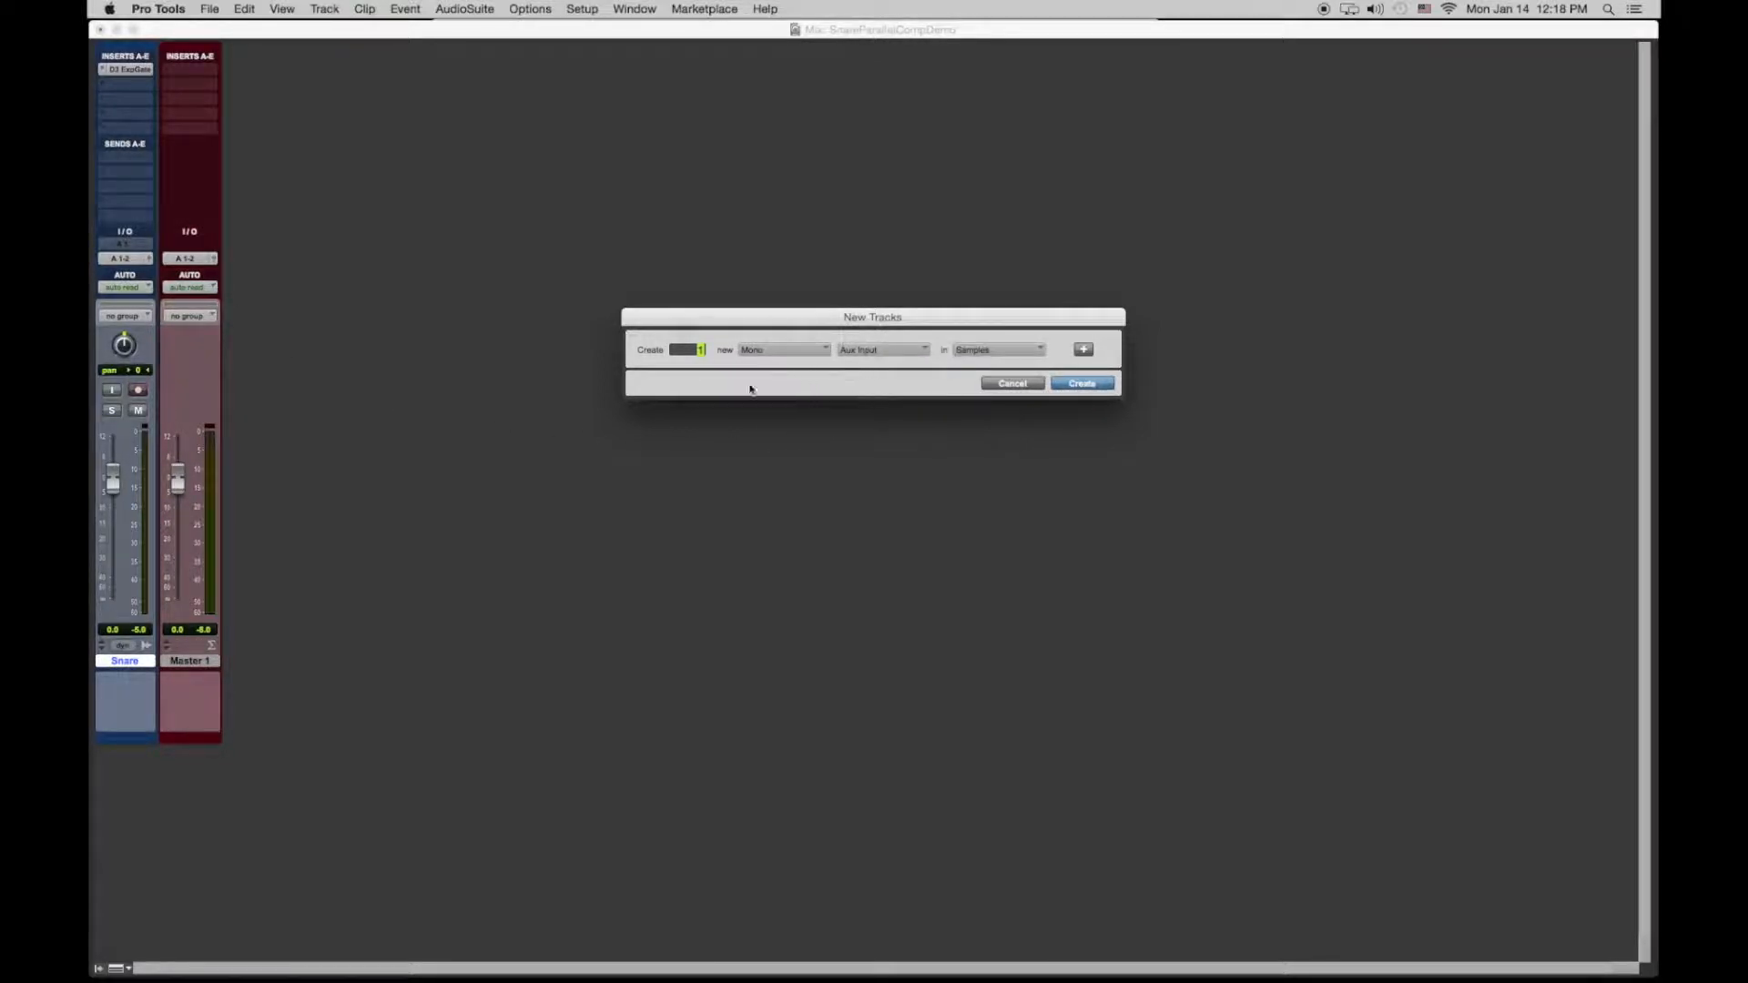
left_click(1079, 383)
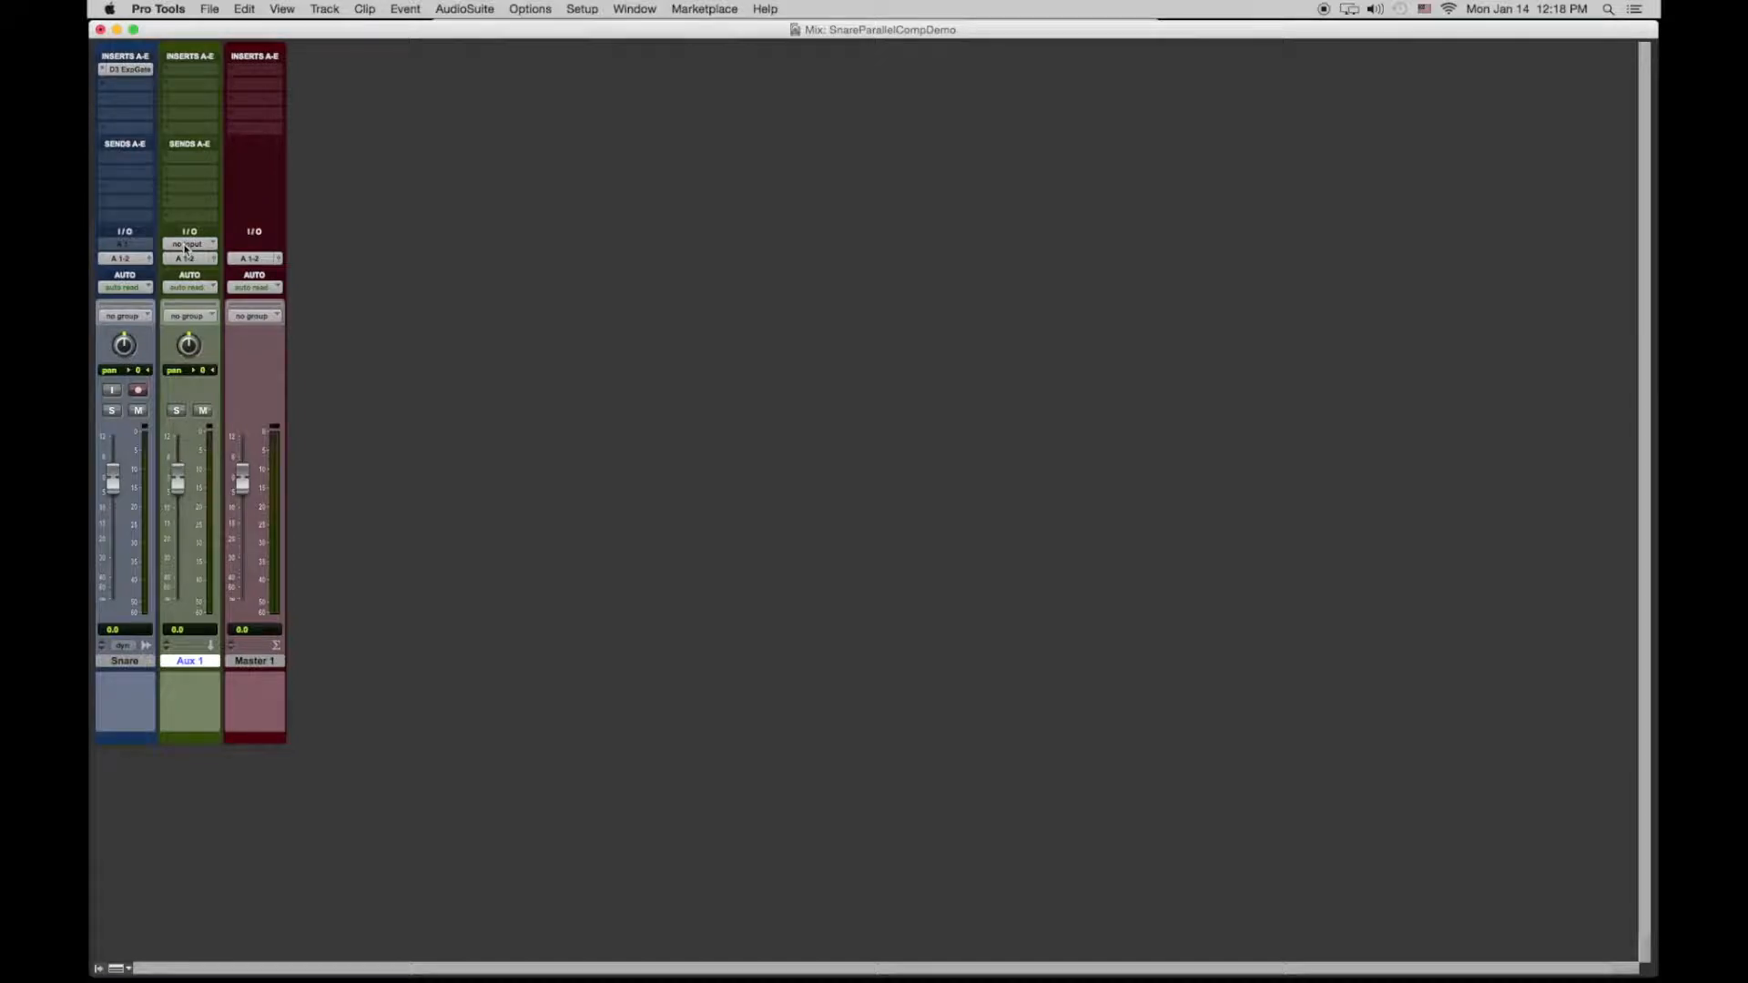
left_click(184, 245)
mouse_move(232, 291)
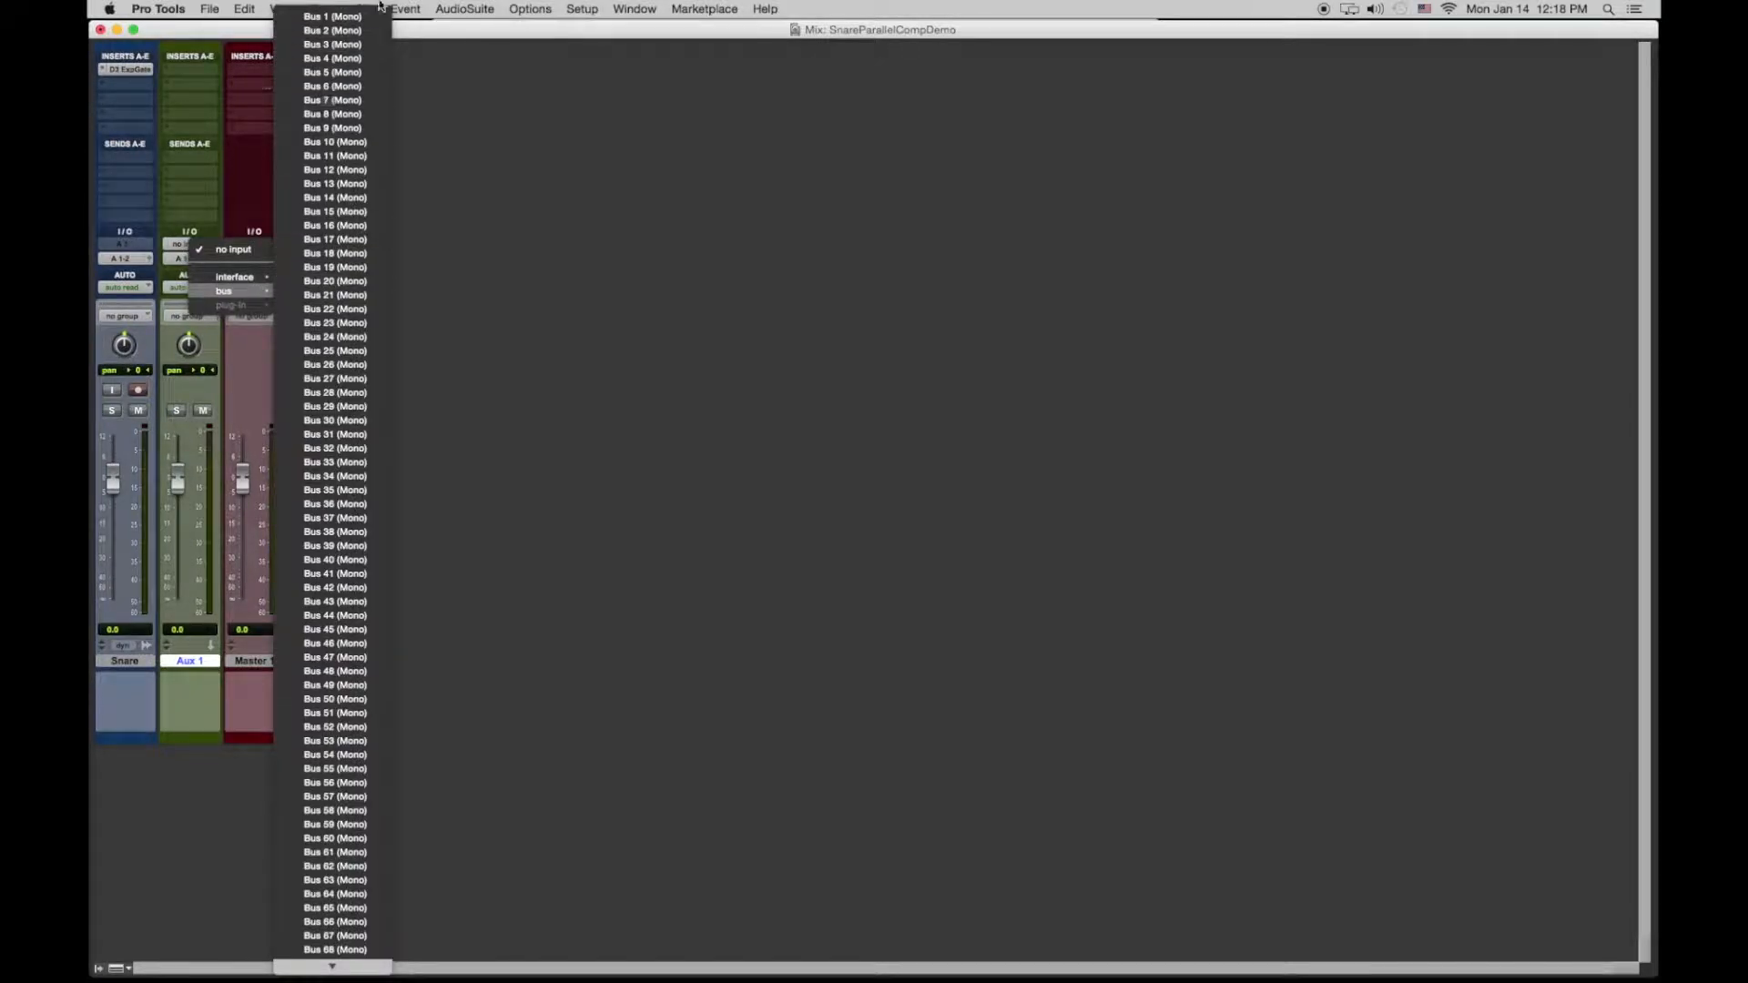
left_click(341, 16)
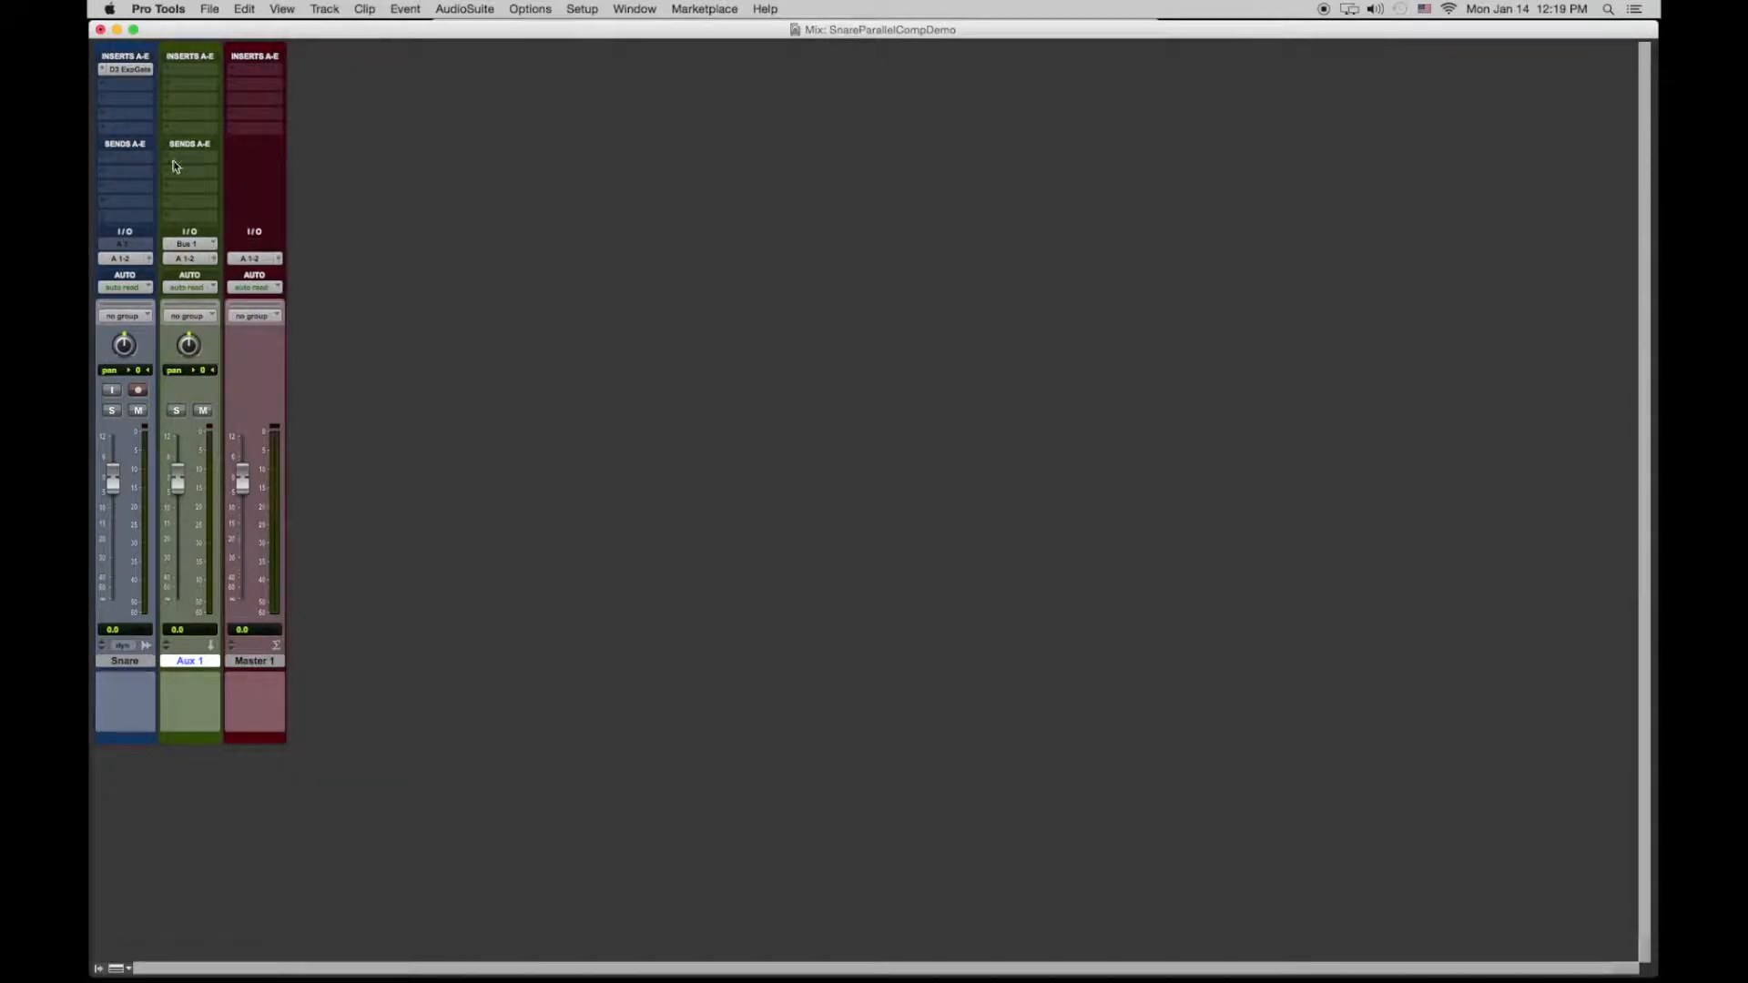
Add a send from the Snare track to Bus 1 (Mono) and make it pre-fader.
left_click(105, 176)
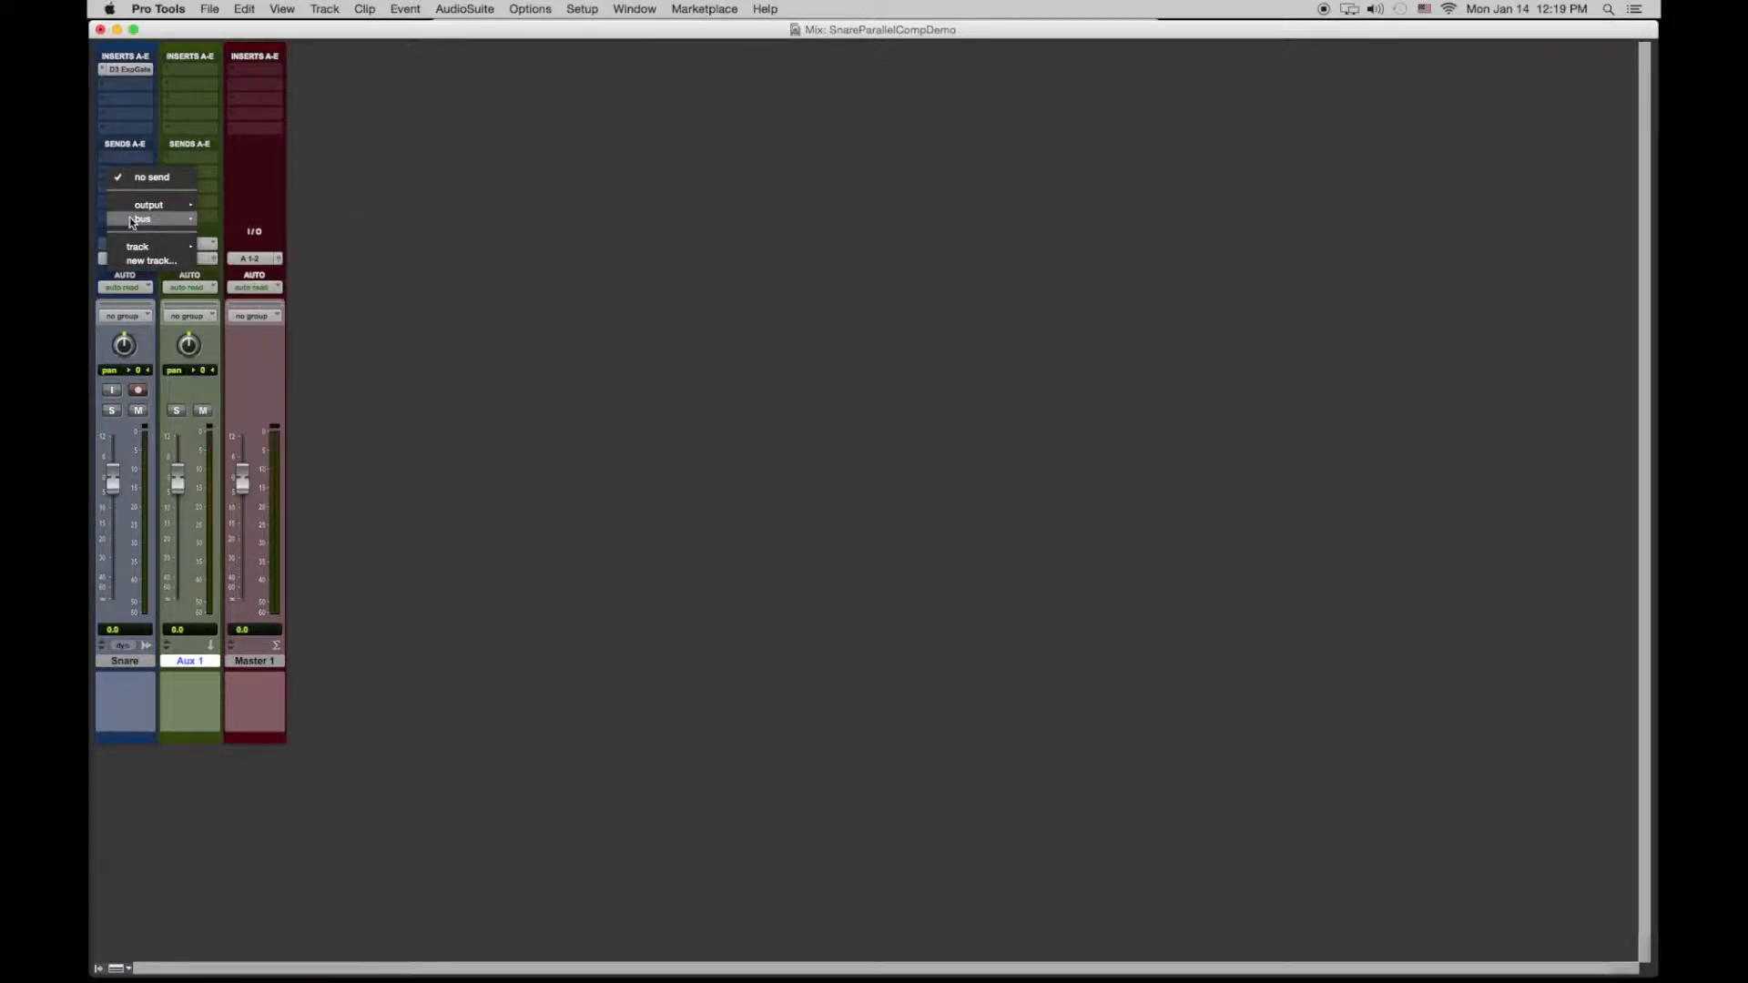
mouse_move(145, 218)
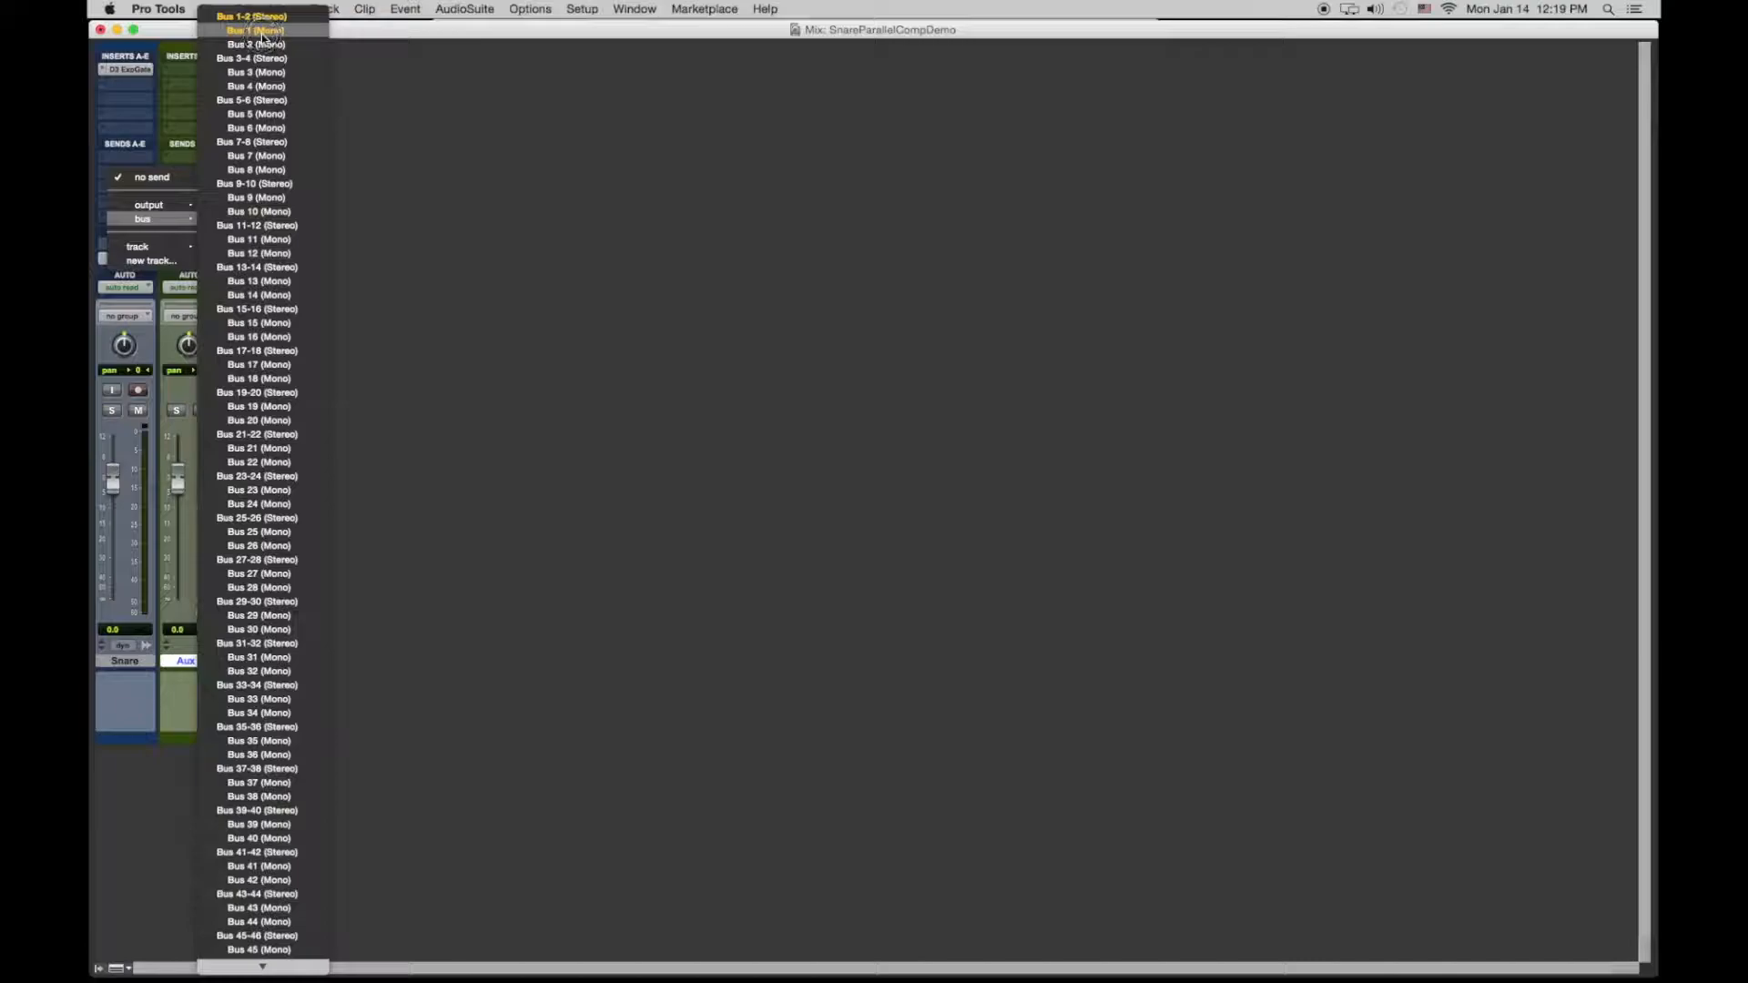
left_click(263, 31)
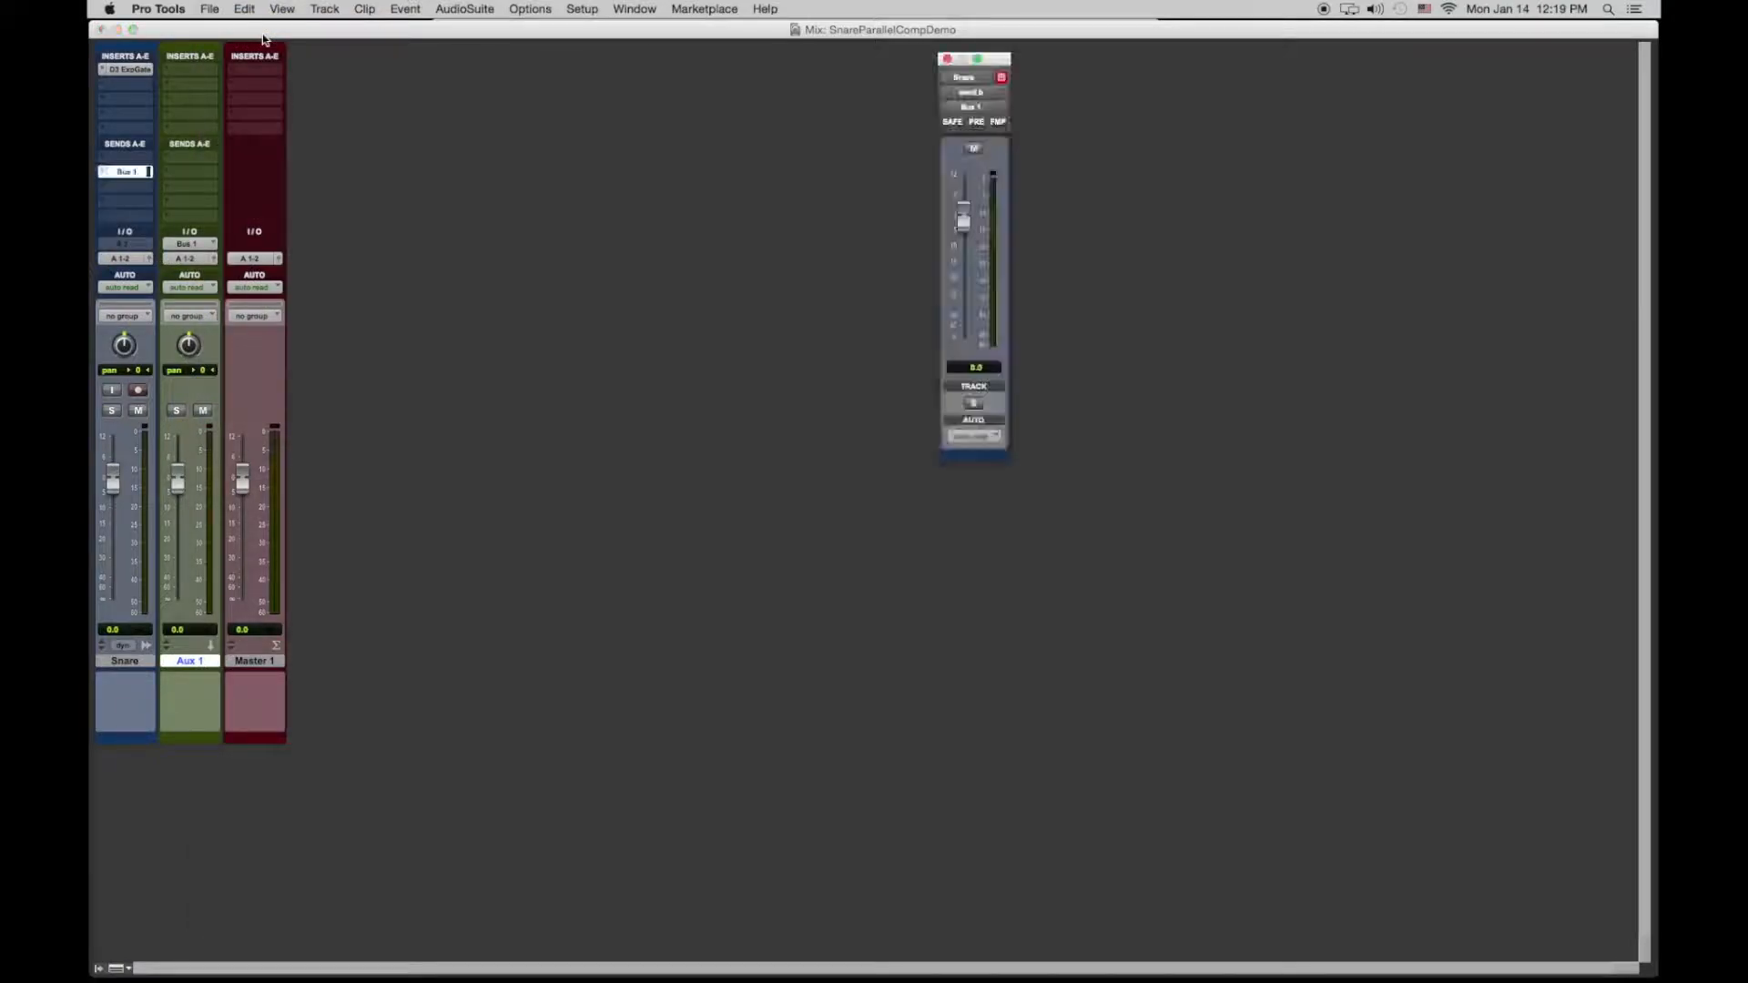
left_click(977, 122)
left_click(946, 59)
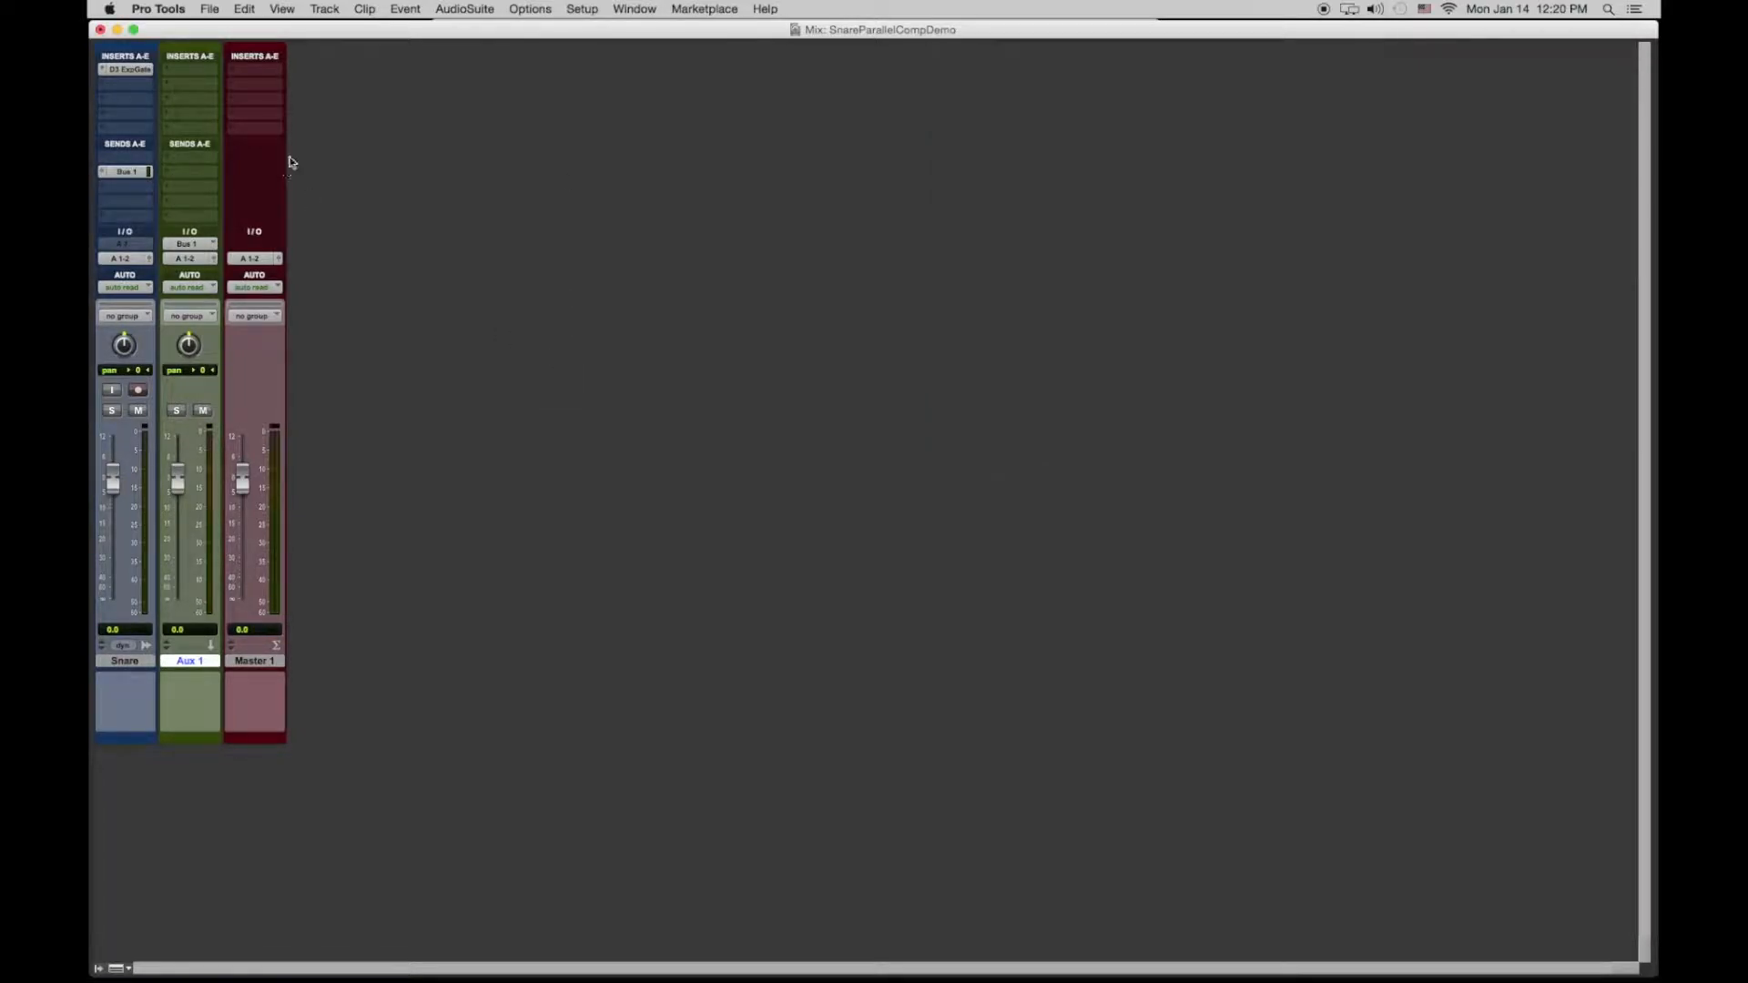
Insert the Dyn3 Compressor/Limiter (mono) plug-in on the Aux 1 track.
left_click(166, 101)
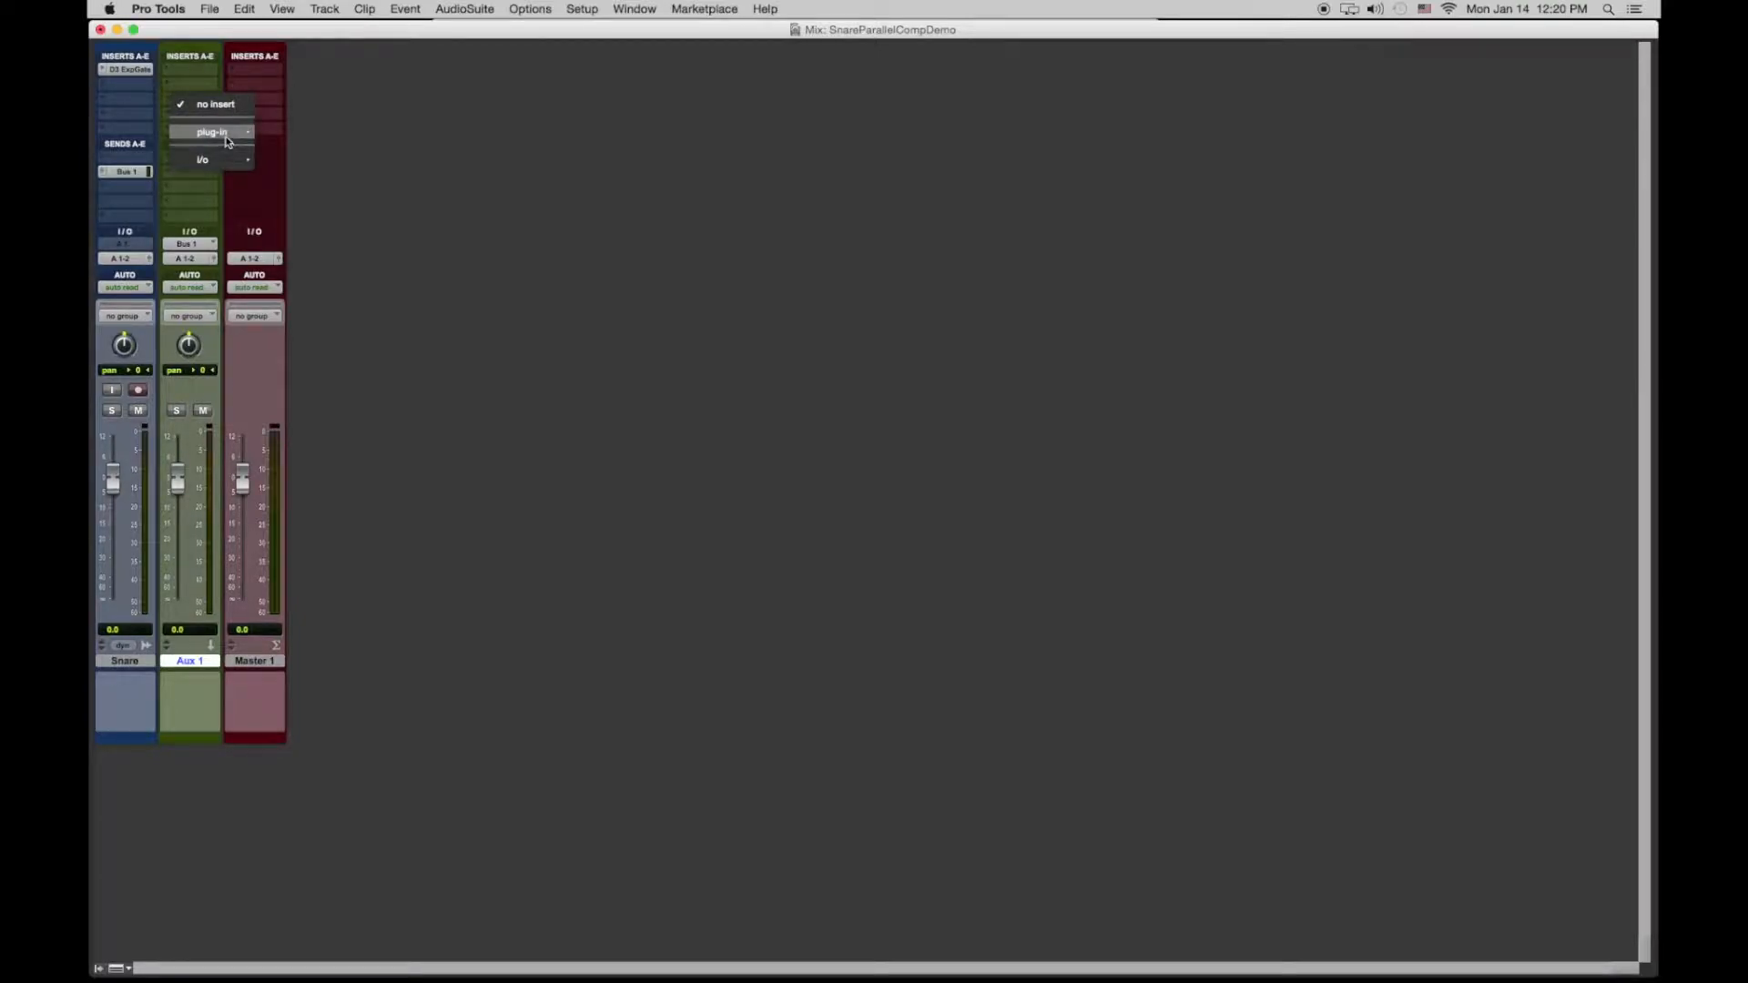
mouse_move(231, 139)
mouse_move(317, 158)
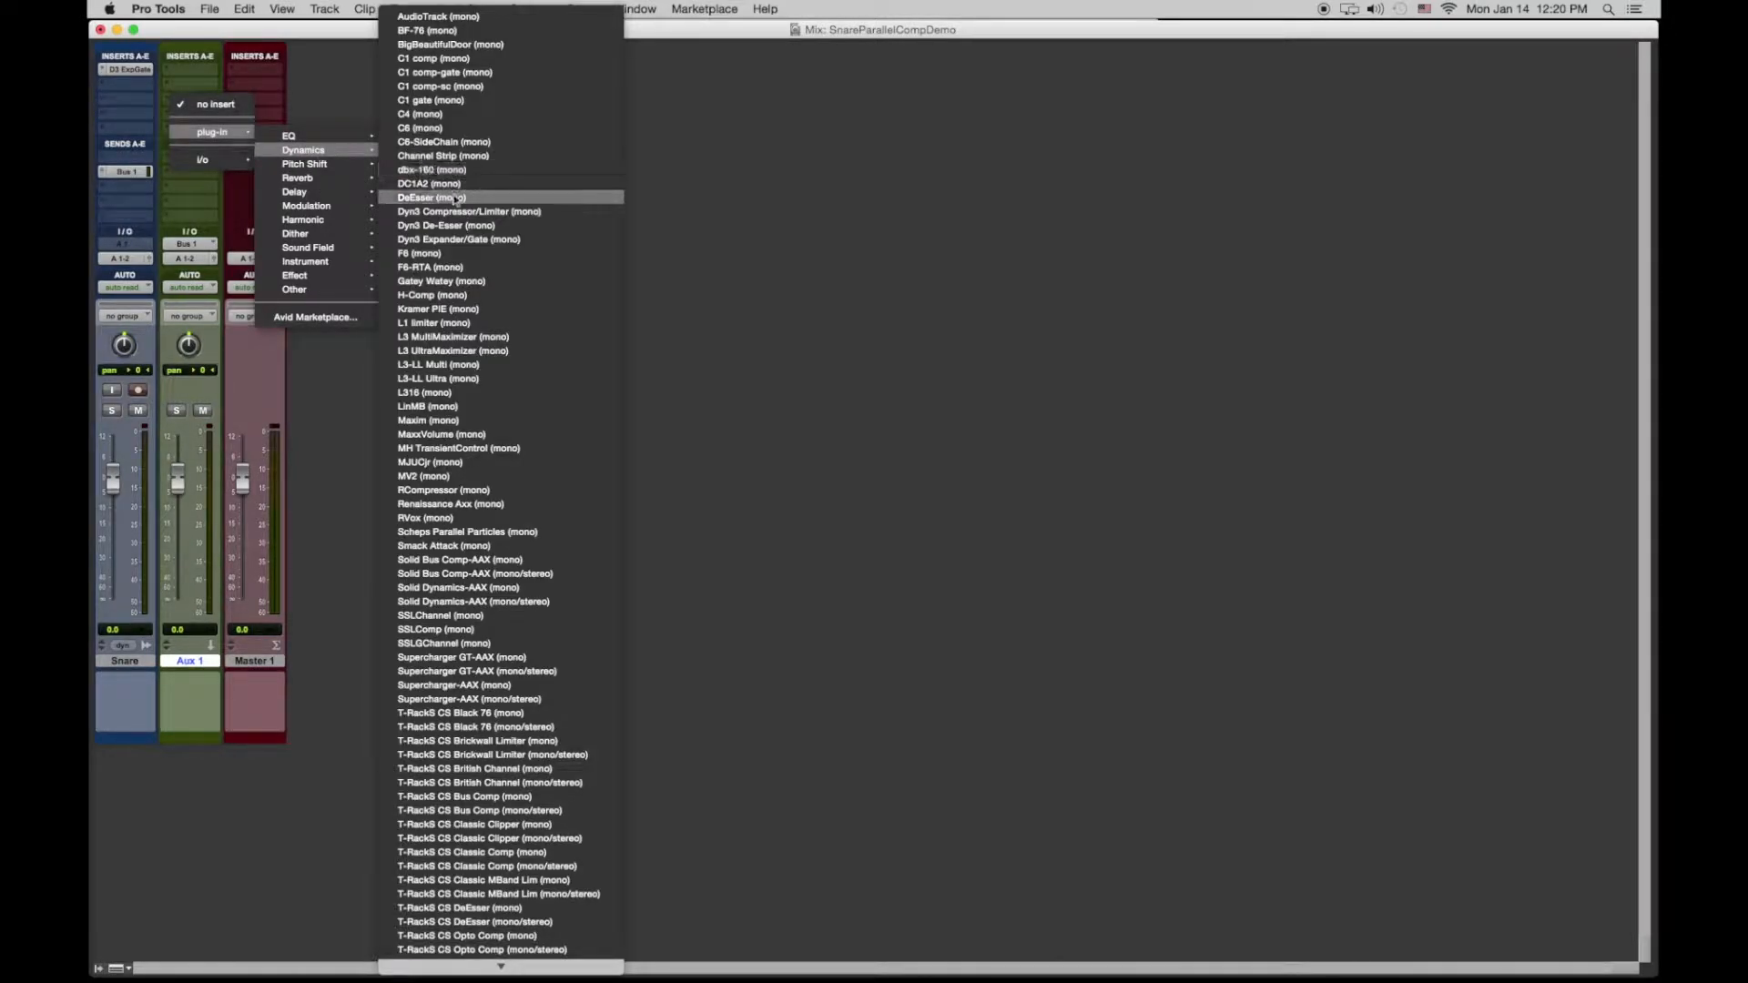
left_click(510, 215)
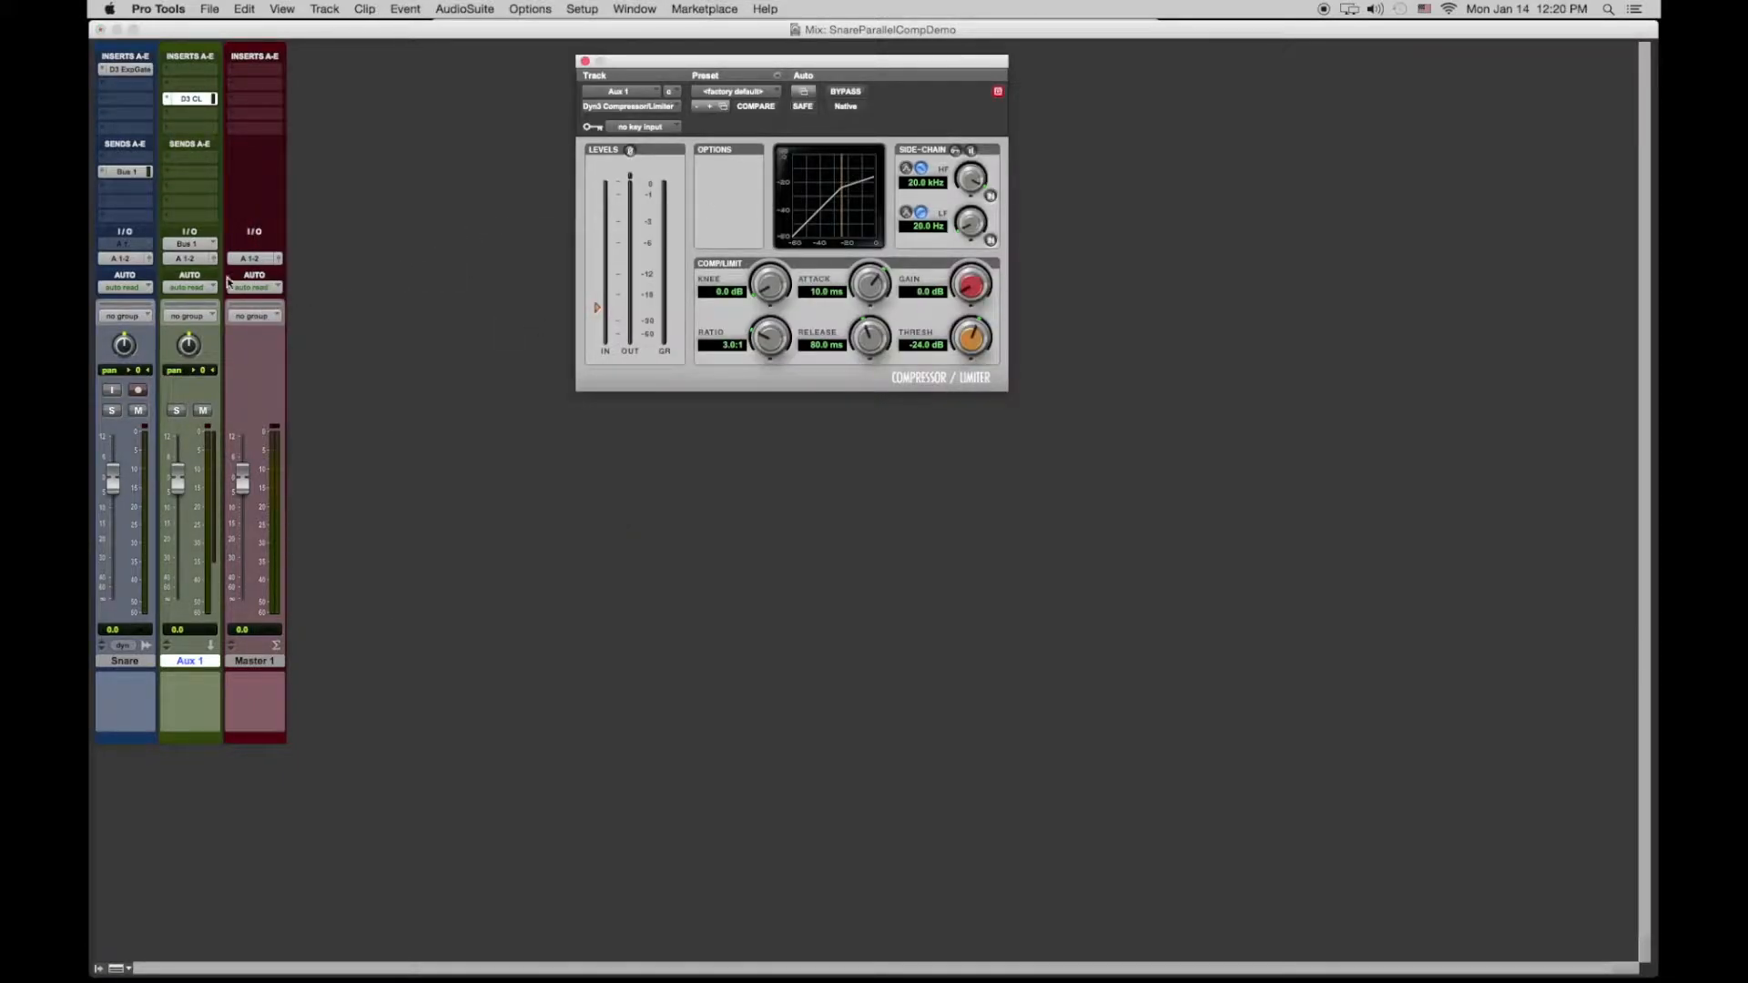
During playback, set the compressor to 10 µs attack, 4.5:1 ratio, -19.5 dB threshold and 10.5 dB gain, and compare it with bypass.
key("space")
left_click_drag(881, 288, 904, 655)
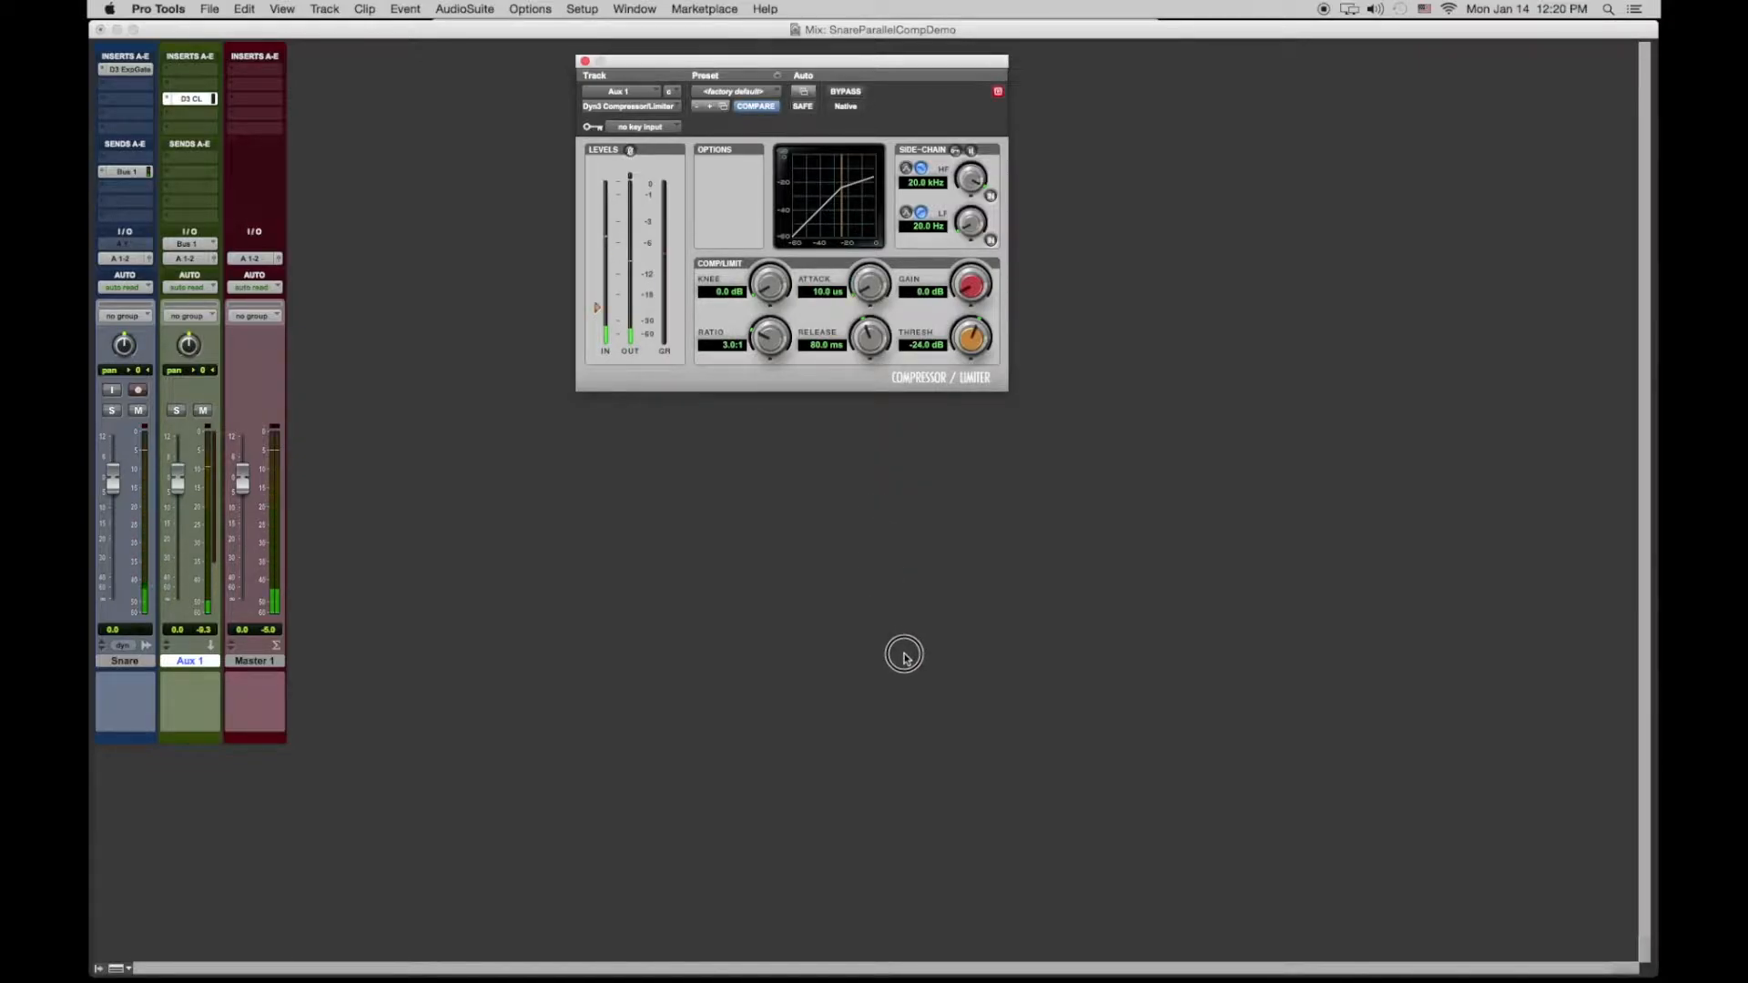
left_click_drag(865, 283, 867, 301)
left_click_drag(961, 343, 961, 164)
left_click_drag(770, 338, 770, 297)
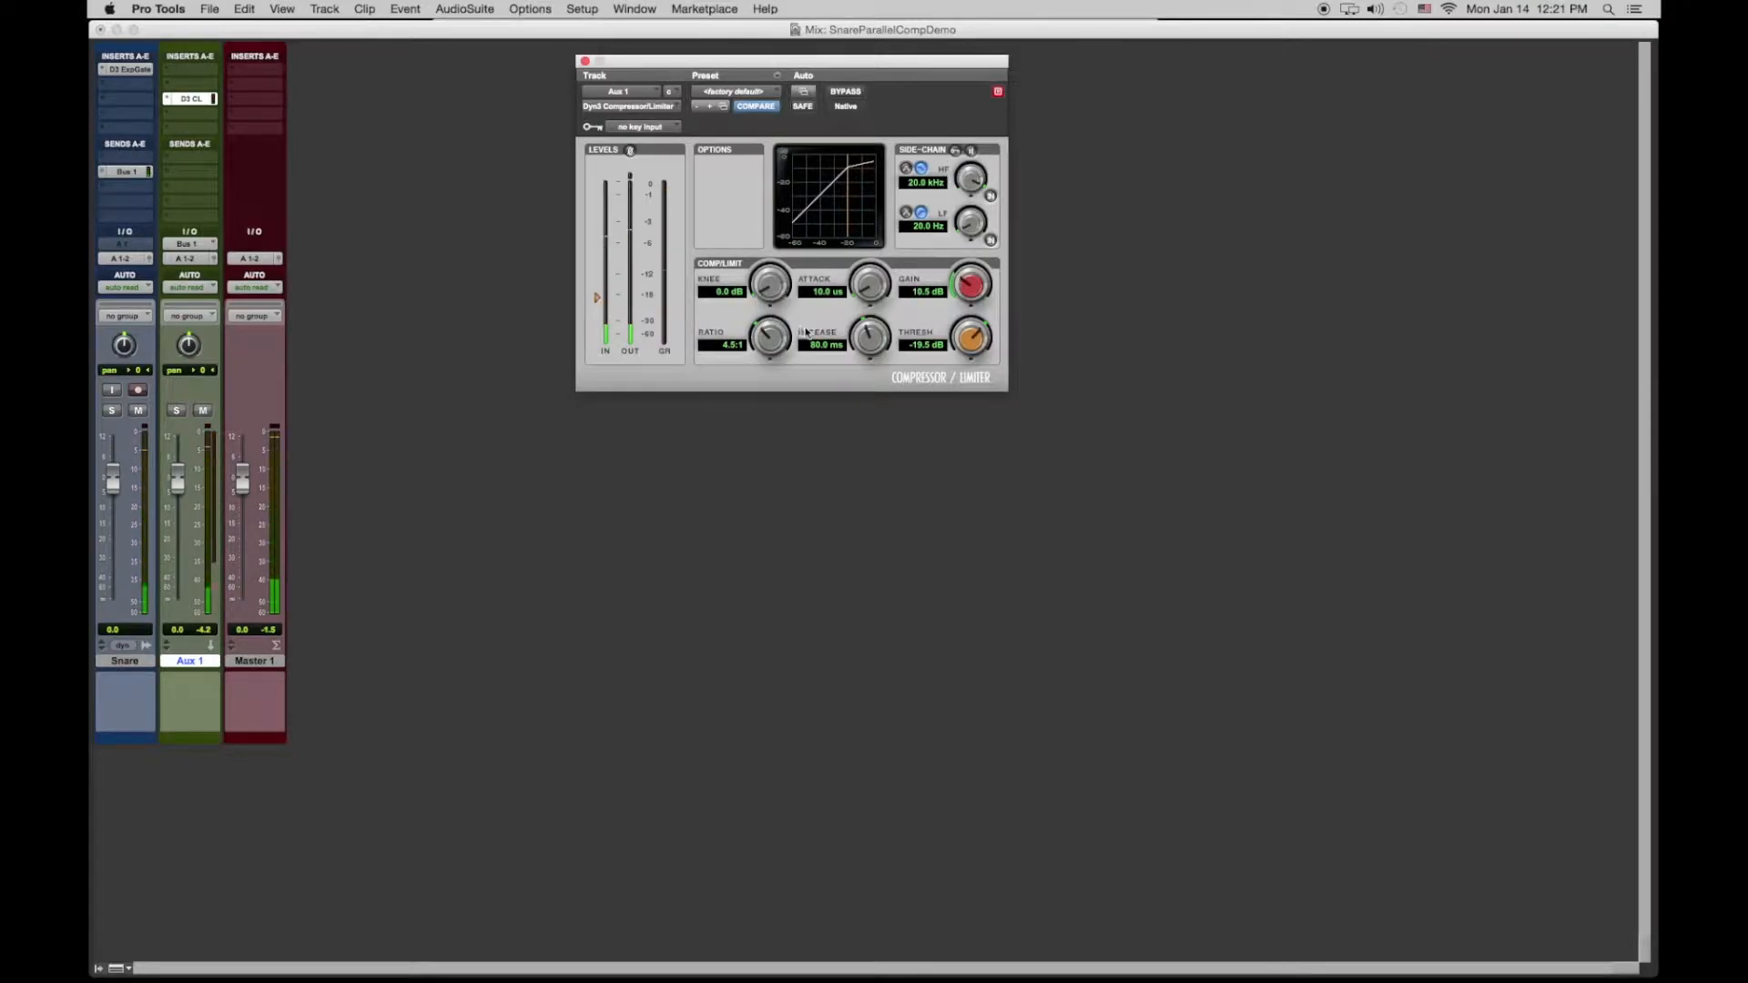
left_click(848, 93)
left_click(848, 93)
Mute the Snare track and set the Aux 1 compressor to -17.5 dB threshold, 33.5 ms release and 12.3 dB gain.
left_click(136, 411)
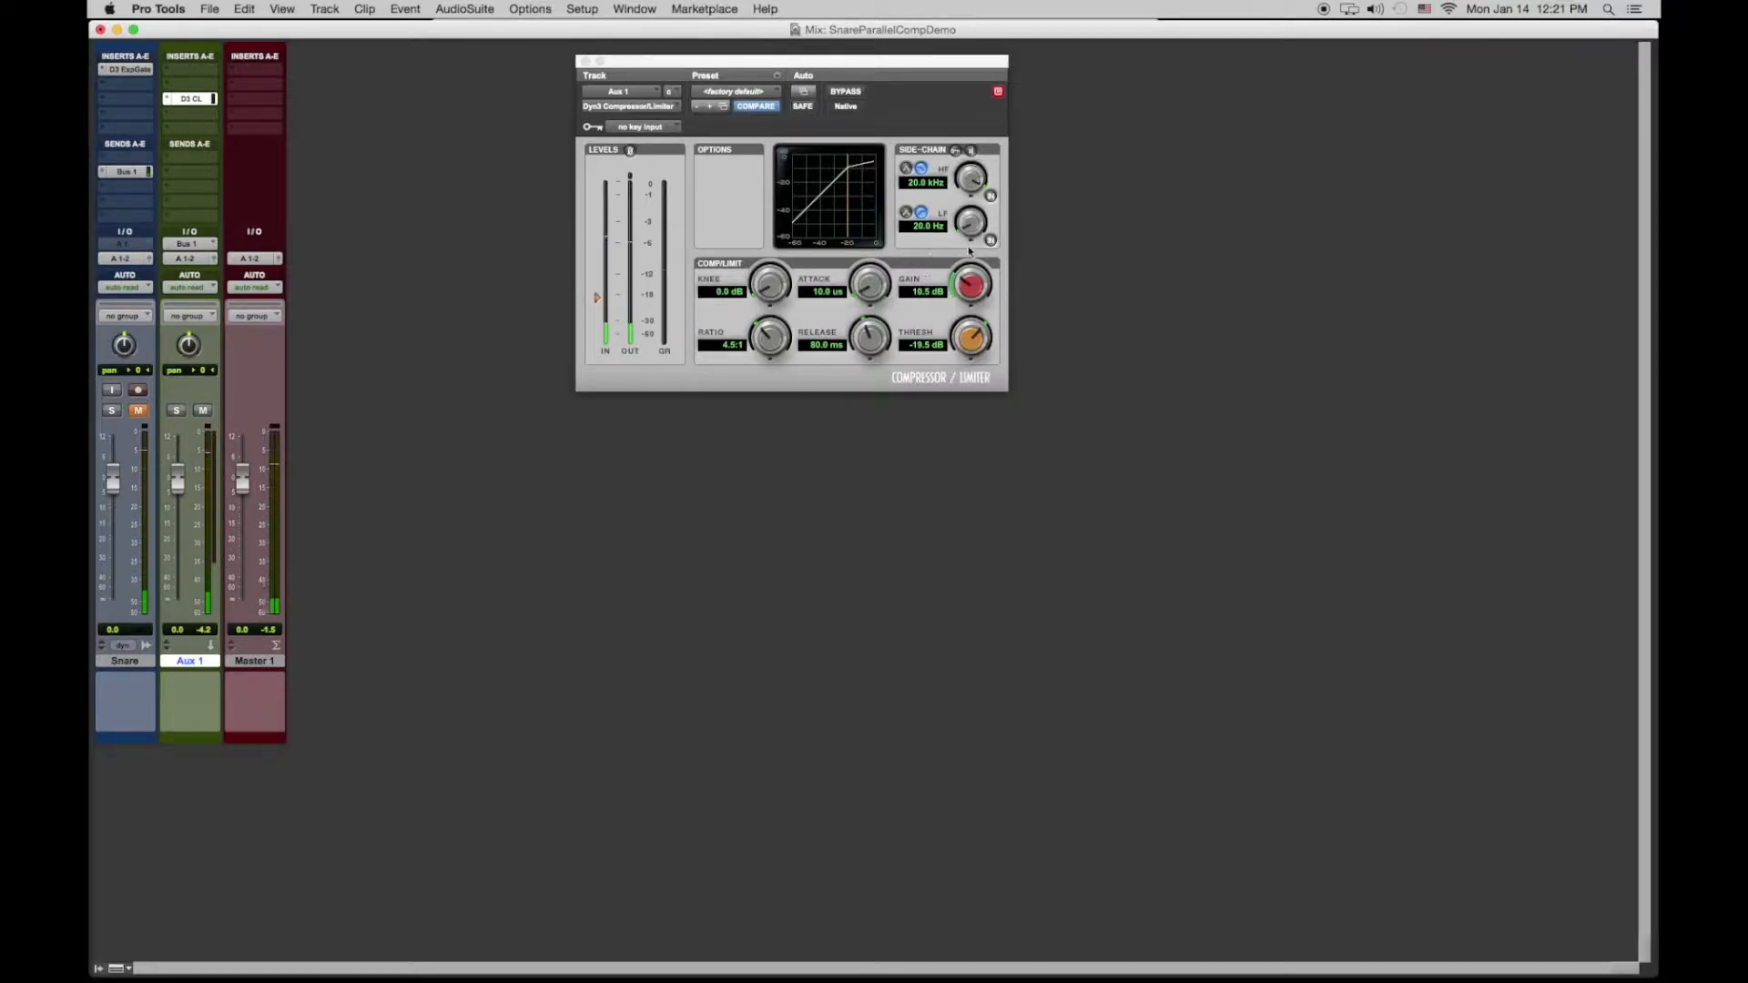
left_click_drag(971, 325, 859, 405)
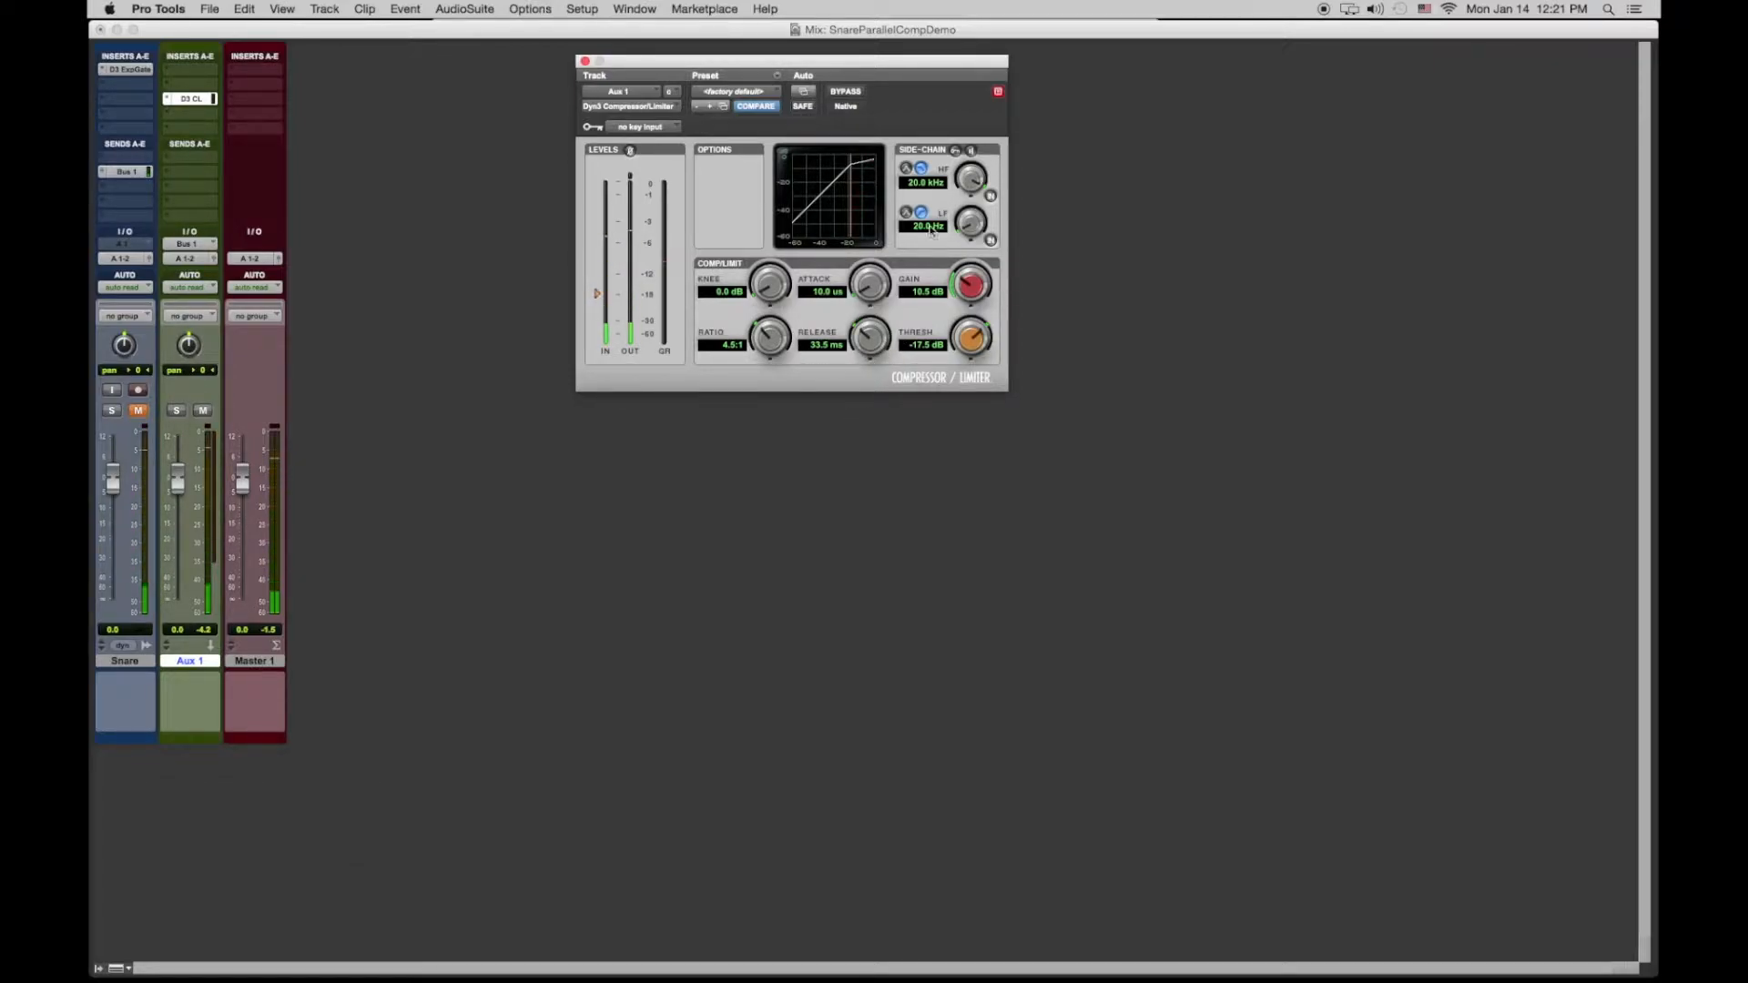
mouse_move(981, 282)
left_mouse_down()
mouse_move(992, 235)
mouse_move(977, 268)
left_mouse_up()
Compare the compressor bypassed and active, and unmute the Snare track to hear it with Aux 1 muted and unmuted.
left_click(846, 91)
left_click(847, 91)
left_click(138, 411)
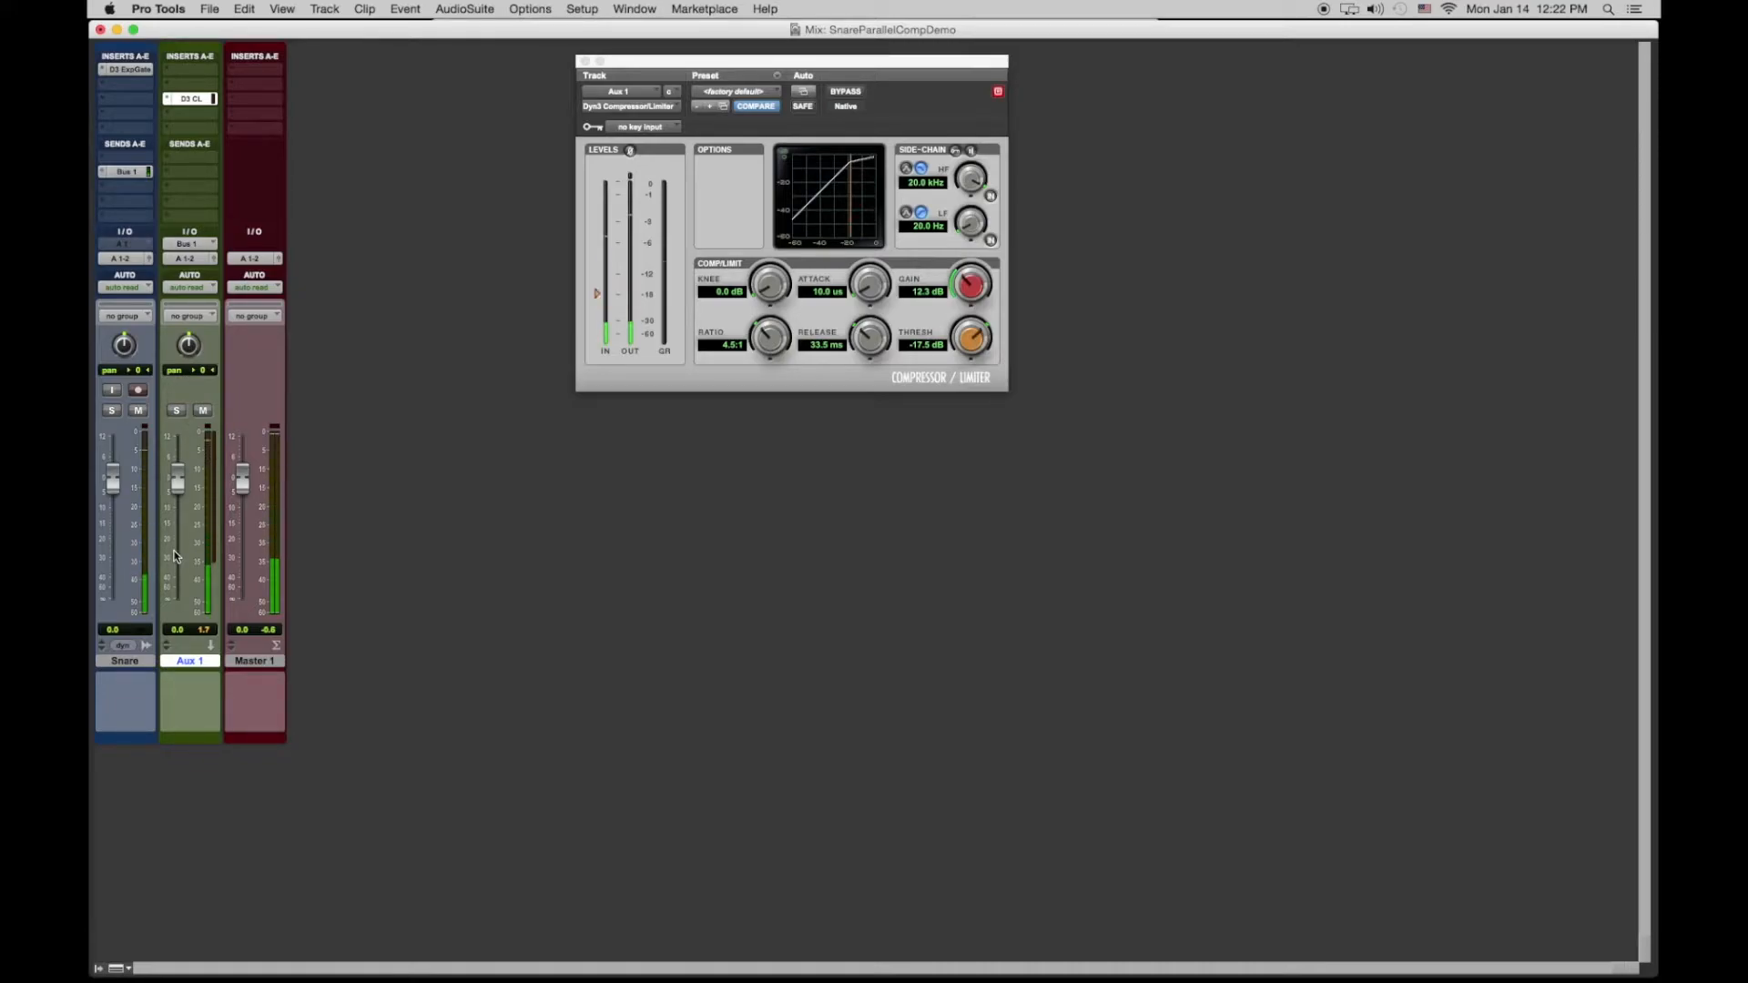
left_click(204, 411)
left_click(203, 411)
Raise the Aux 1 compressor's gain to 13.4 dB.
left_click(967, 289)
left_click_drag(968, 289, 967, 279)
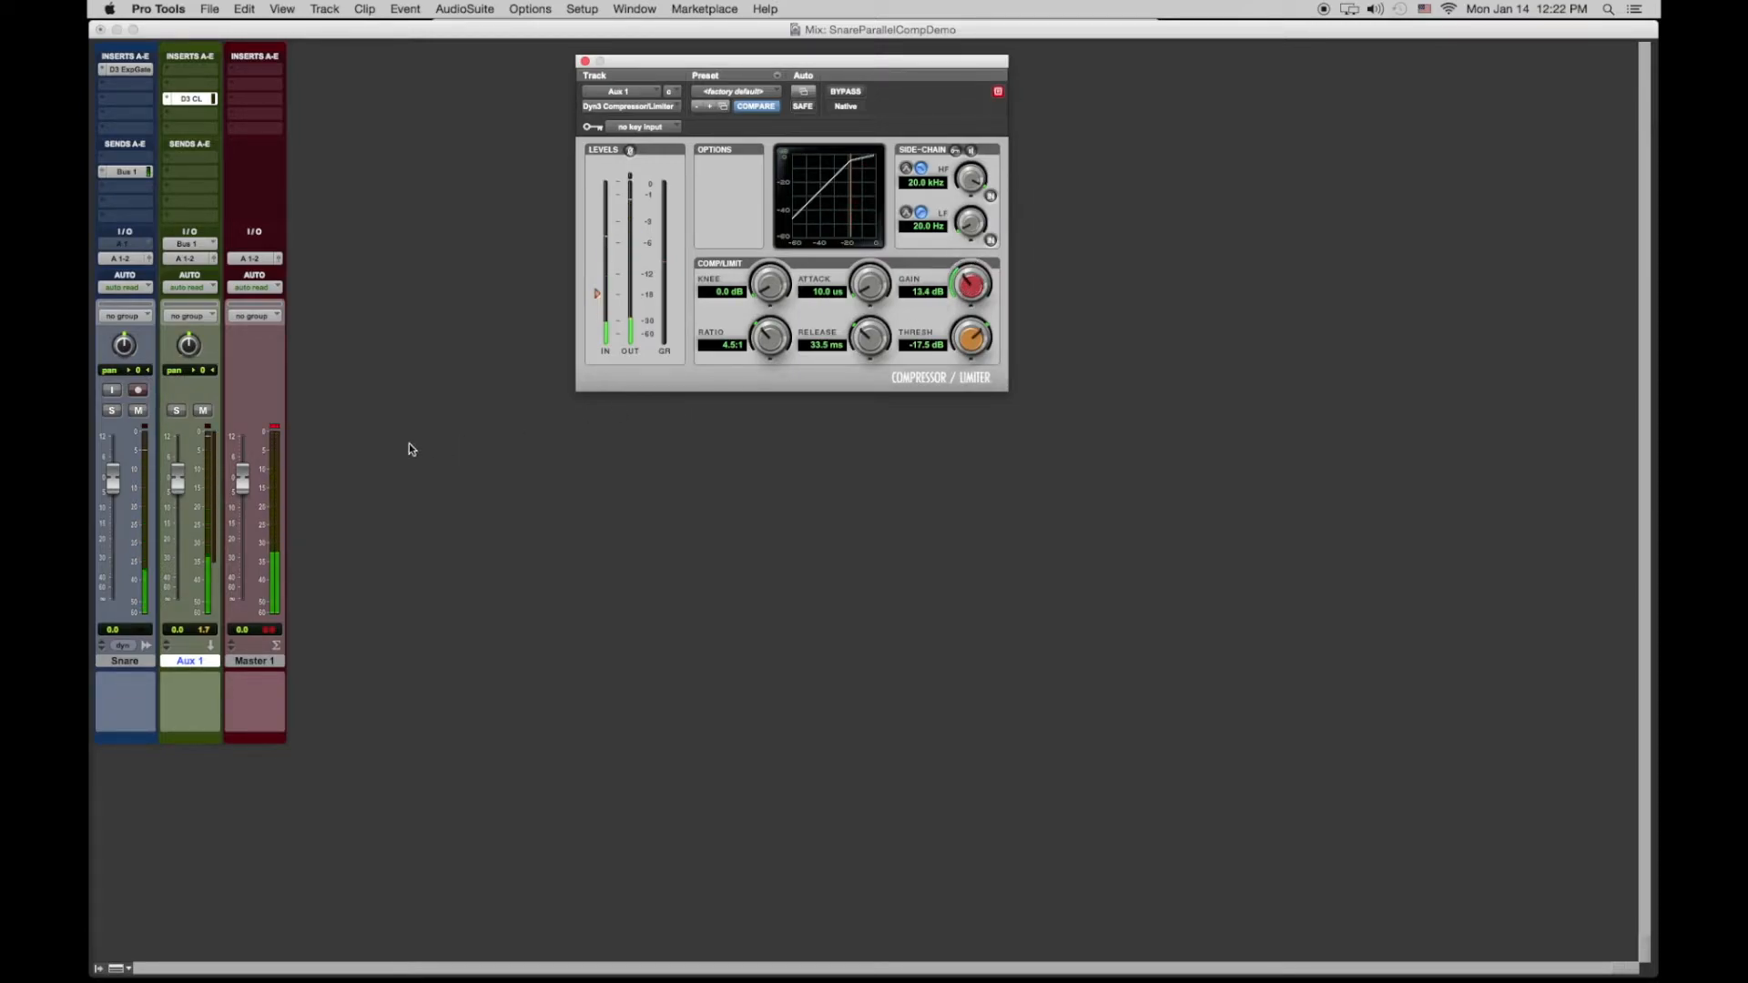
left_click(286, 440)
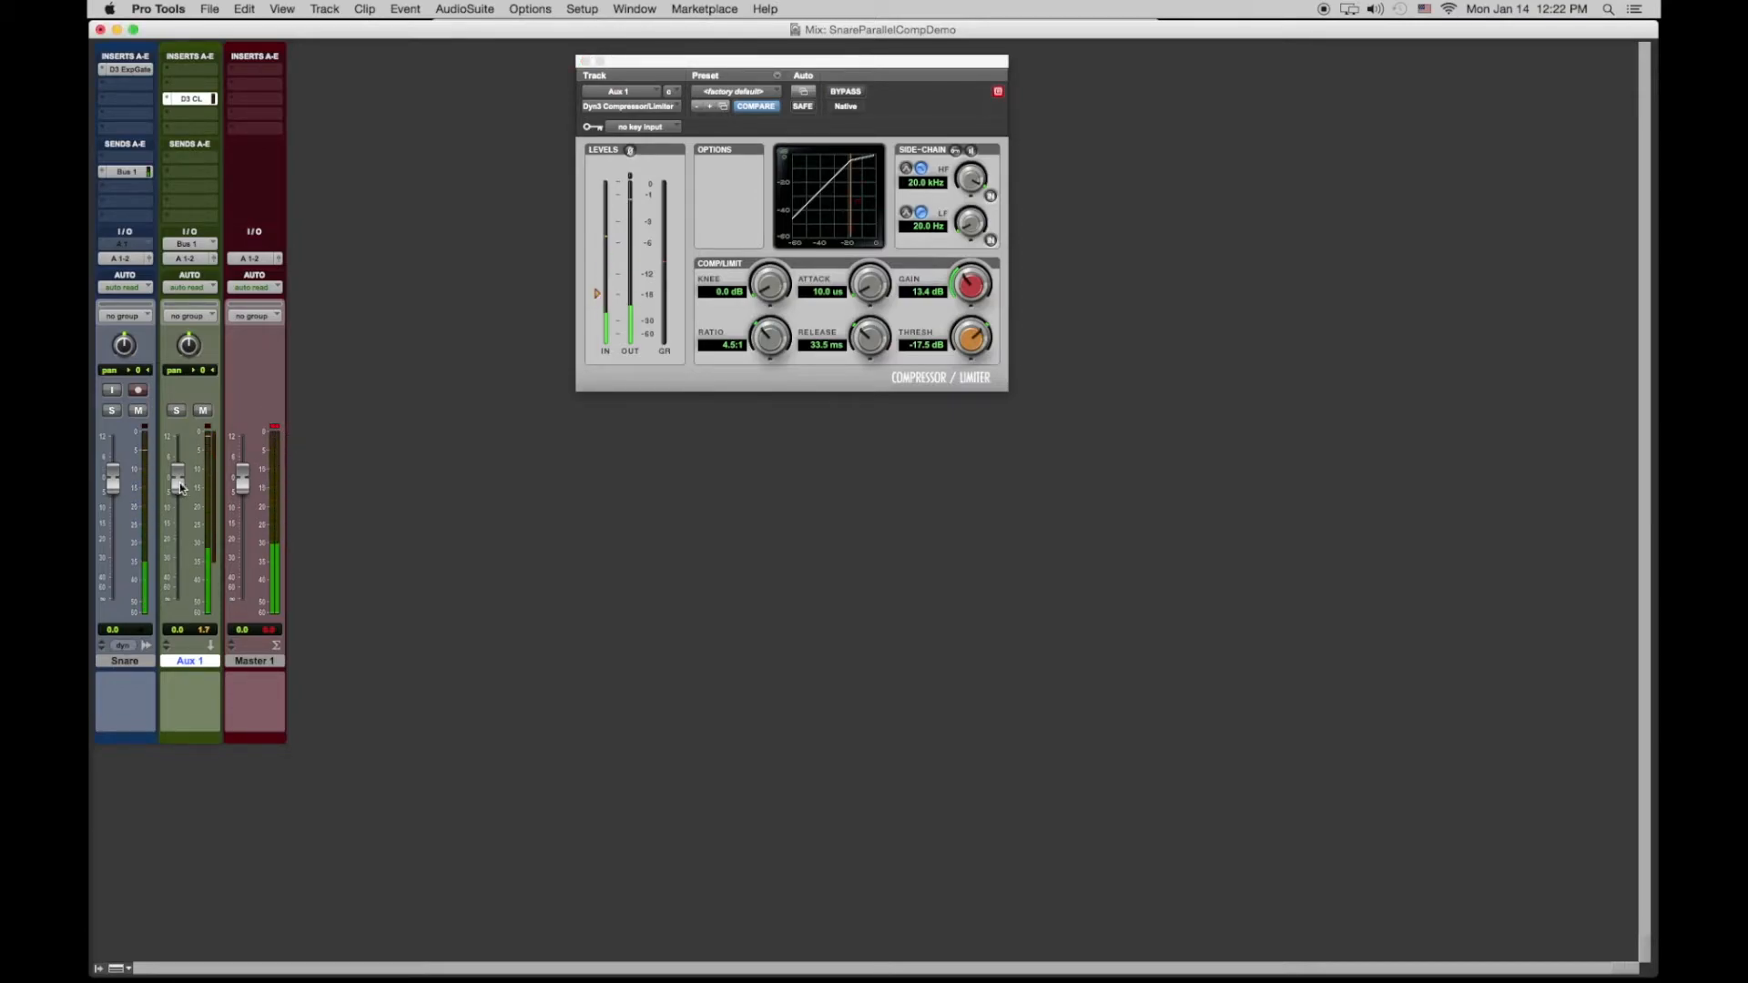
Set the Aux 1 compressor's gain to 10 dB and clear the clip indicator on Master 1.
left_click(922, 291)
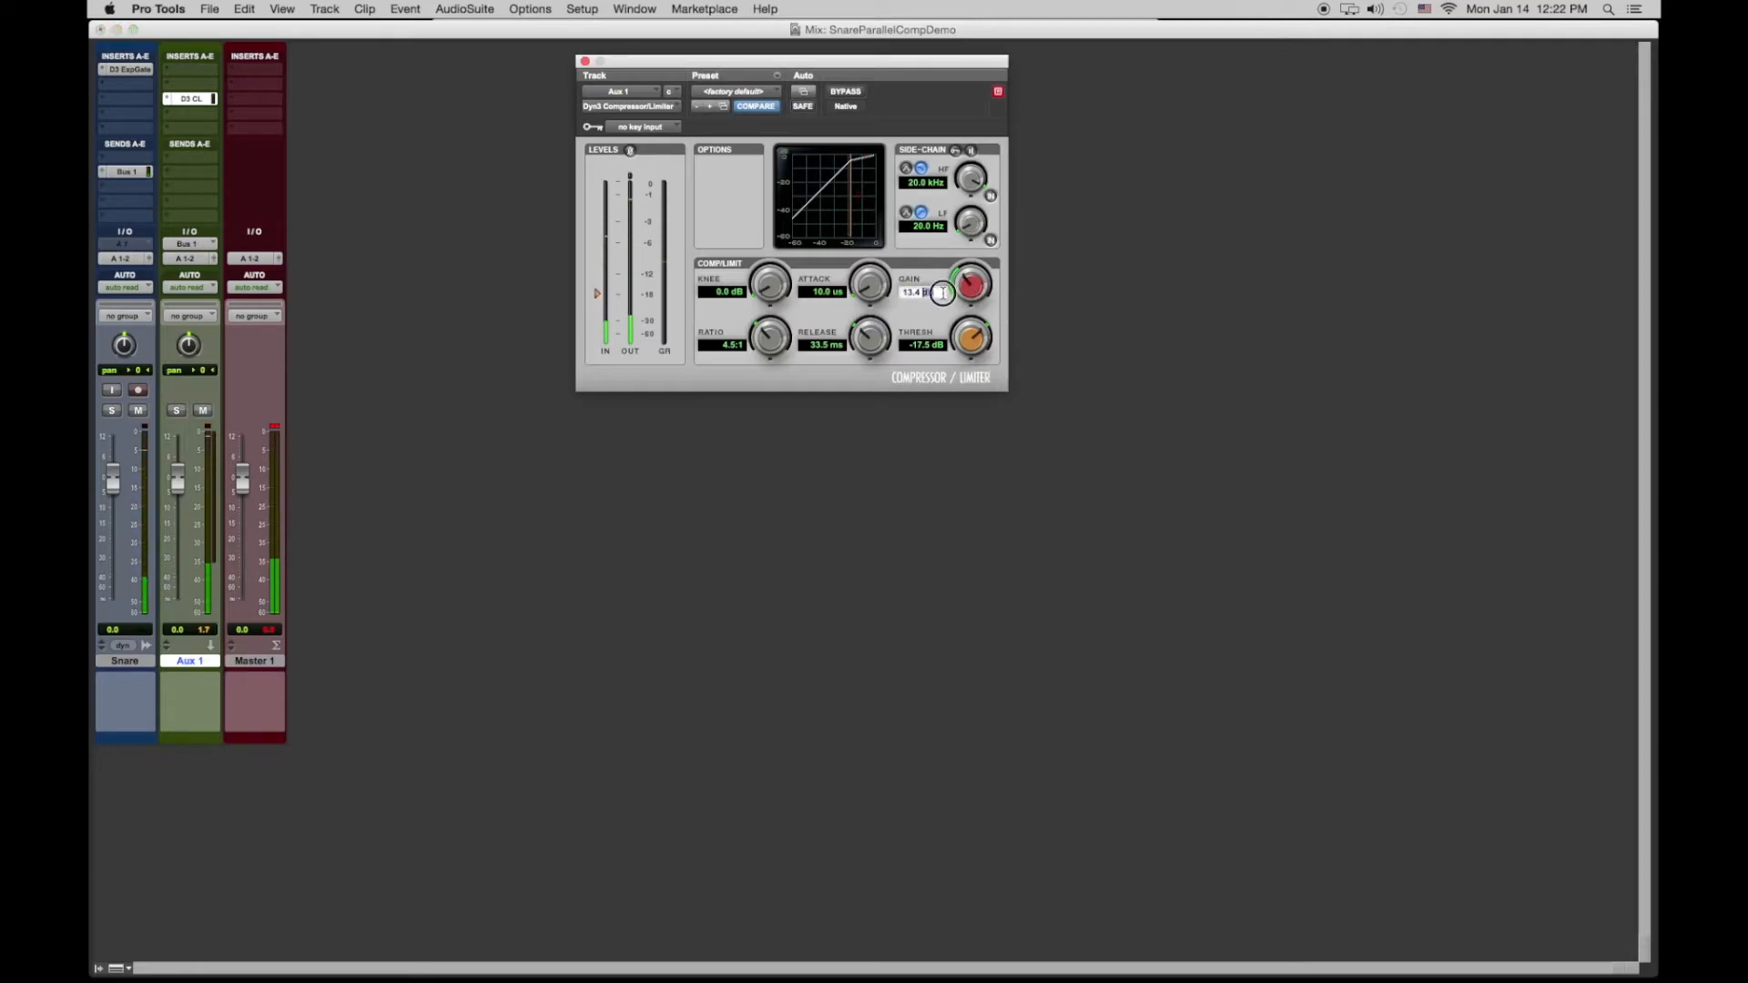
type("18")
key("Return")
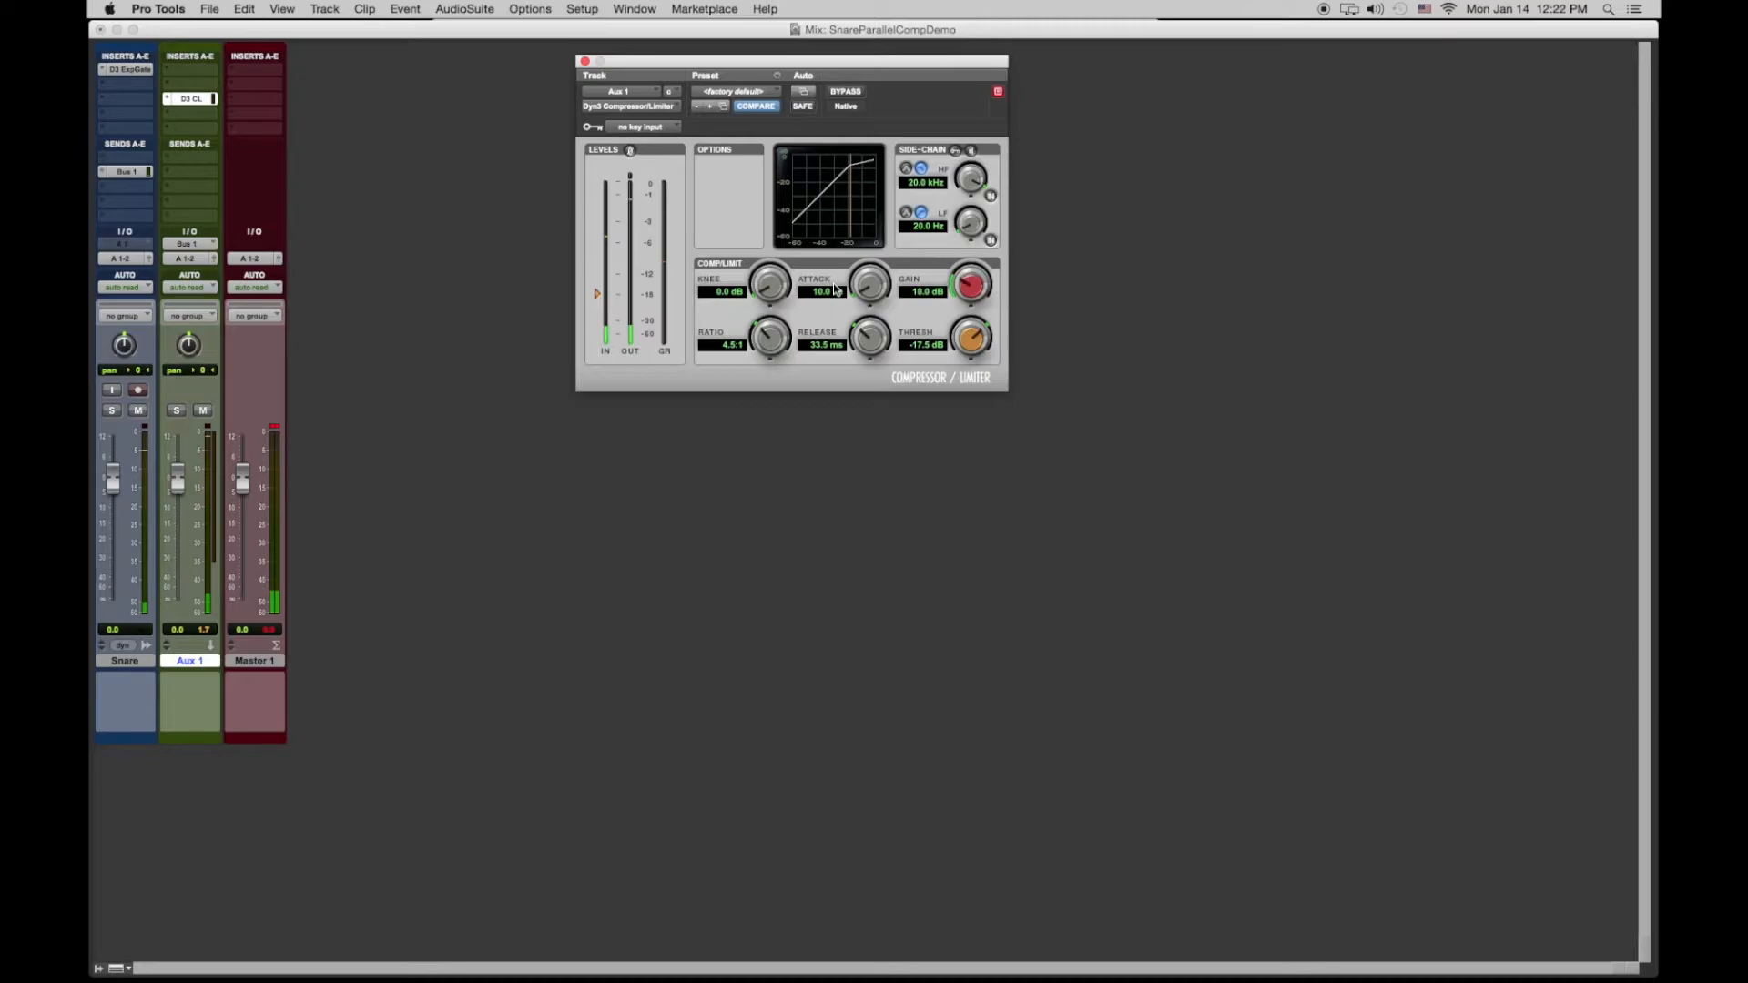
left_click(275, 431)
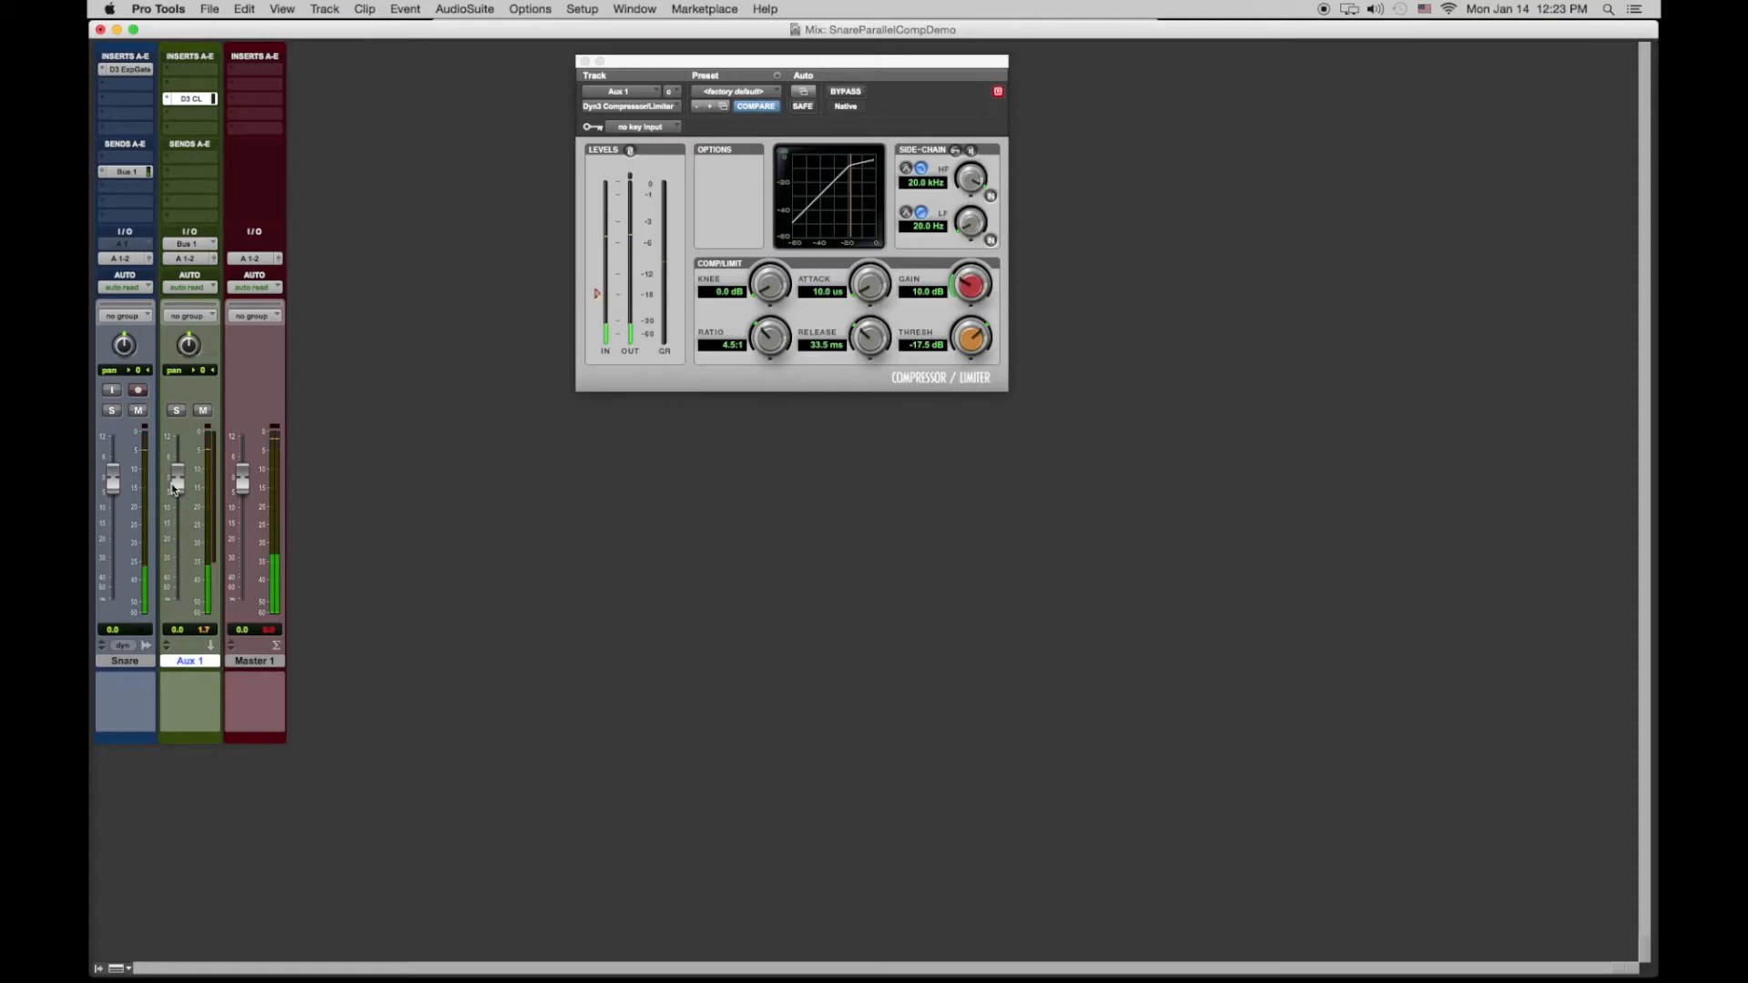
Balance the parallel mix with the Snare fader at -4.3 dB and the Aux 1 fader at about +1.8 dB.
mouse_move(178, 480)
left_mouse_down()
mouse_move(175, 499)
mouse_move(113, 501)
mouse_move(183, 472)
left_mouse_up()
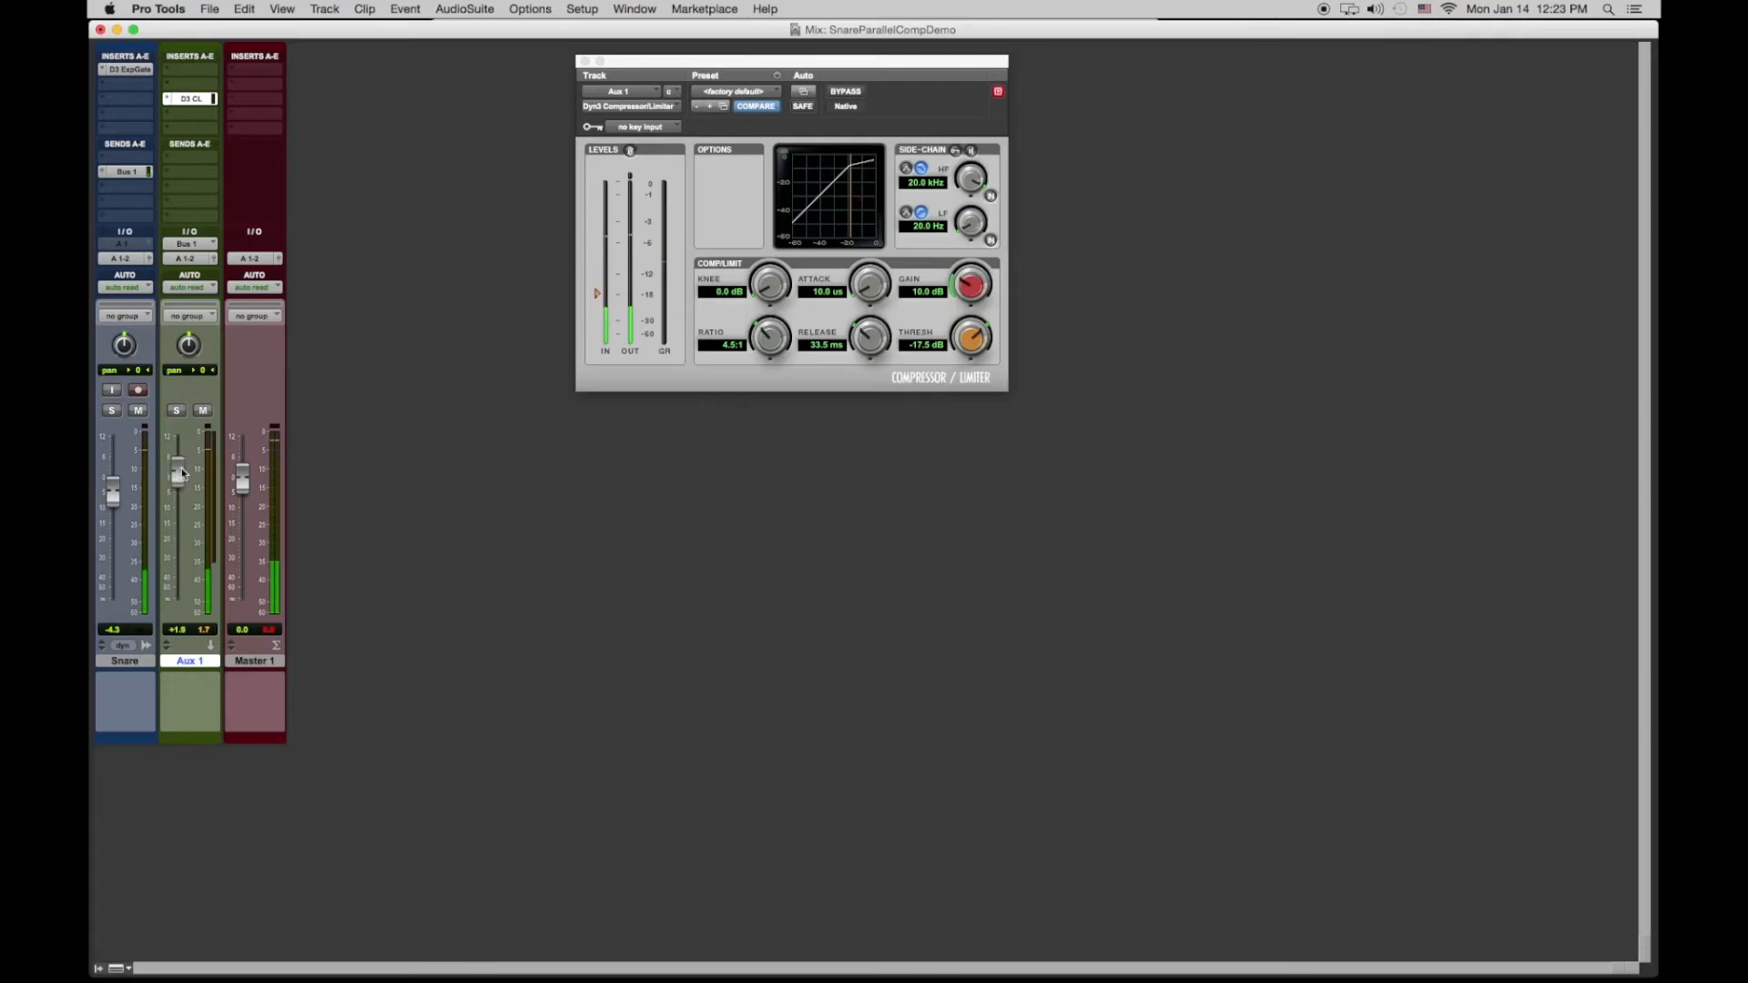